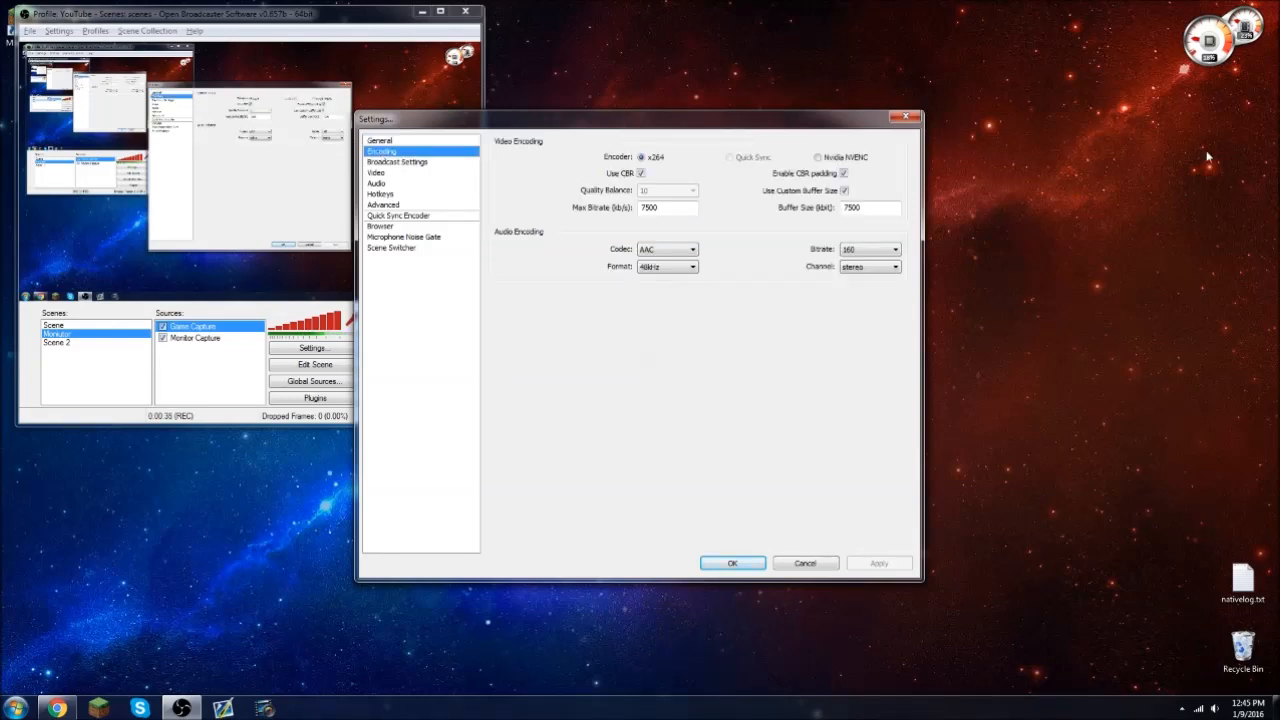
Step: Look through the settings categories from Broadcast Settings to Scene Switcher, ending on the General page
{"action": "left_click", "coordinate": [388, 163]}
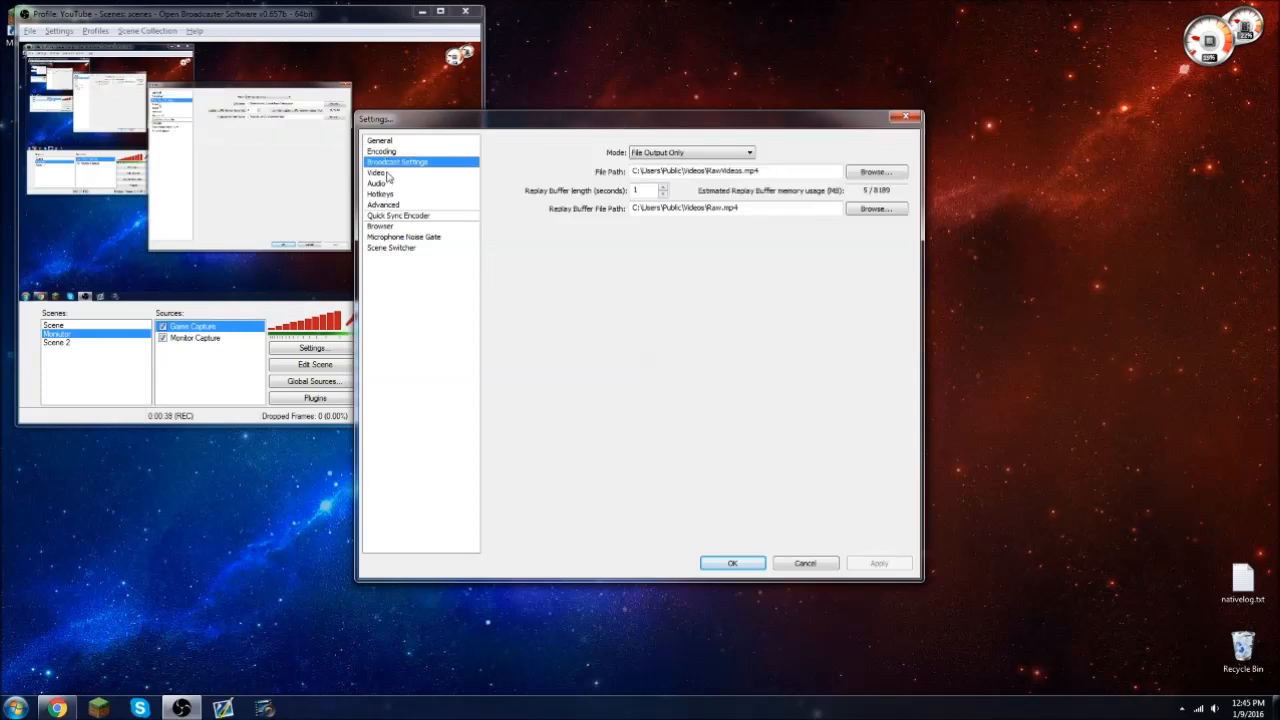
{"action": "left_click", "coordinate": [386, 173]}
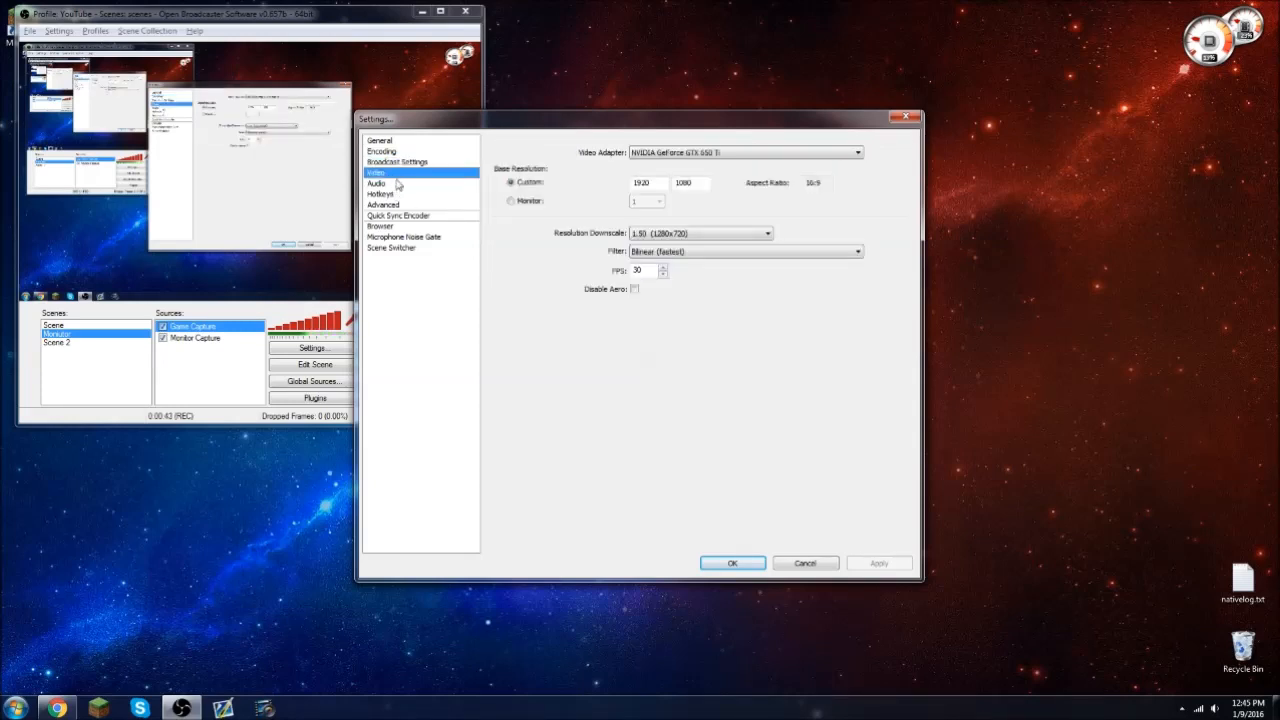
{"action": "left_click", "coordinate": [398, 184]}
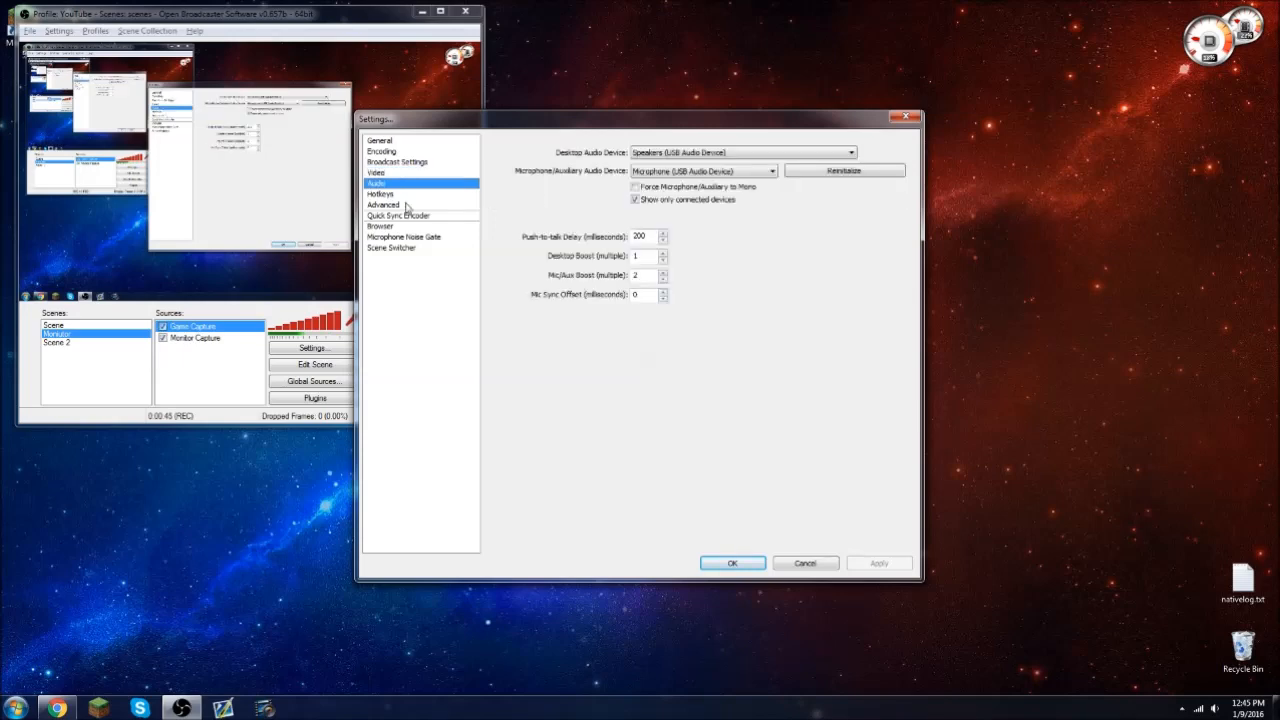
{"action": "left_click", "coordinate": [405, 194]}
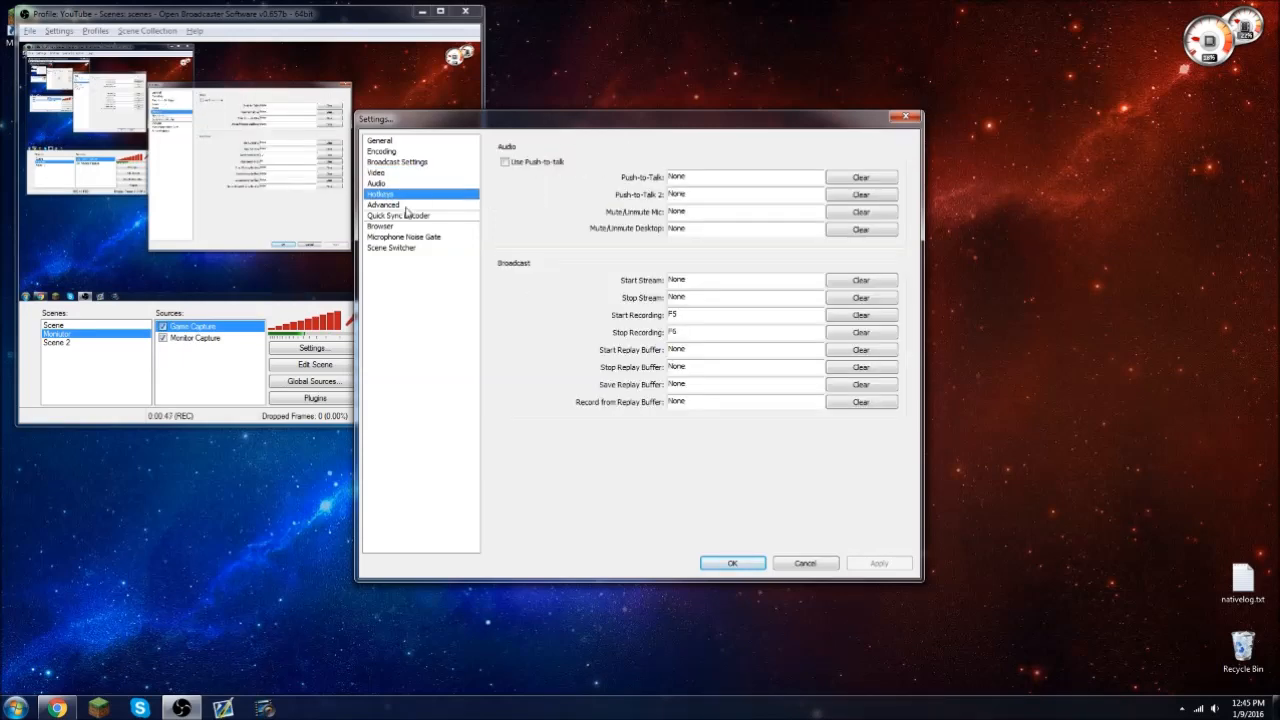
{"action": "left_click", "coordinate": [404, 205]}
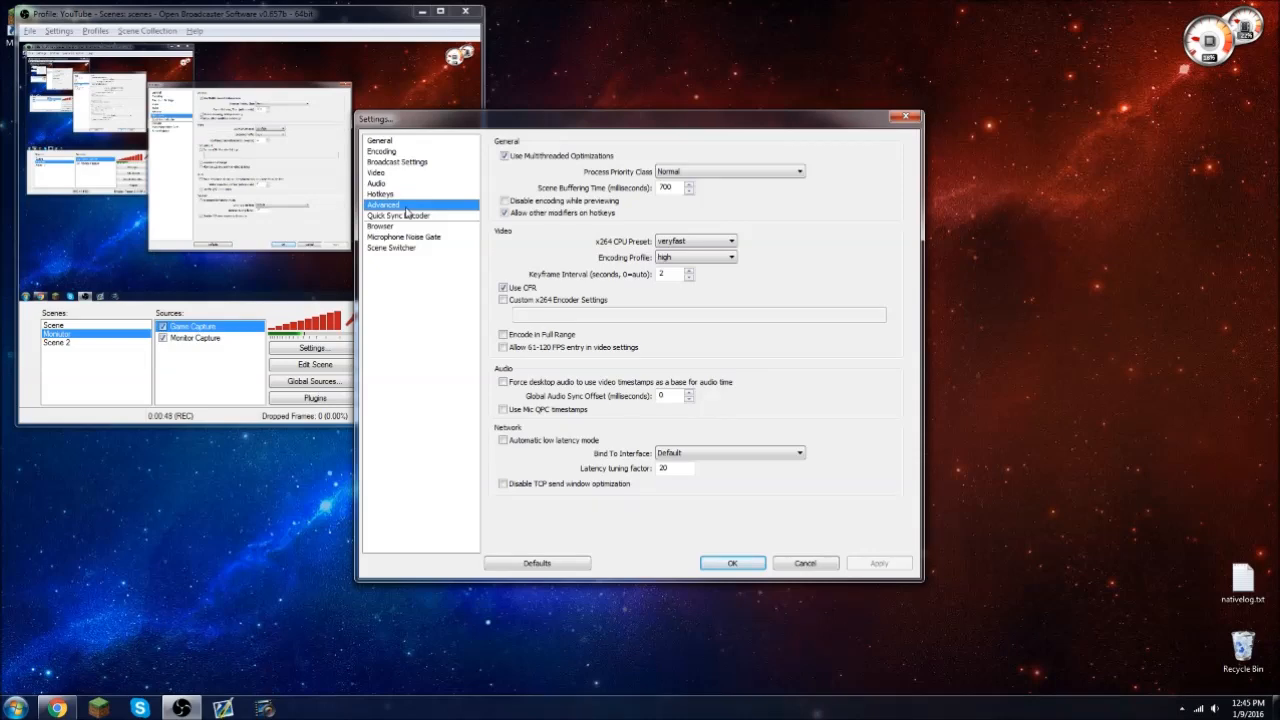
{"action": "left_click", "coordinate": [405, 216]}
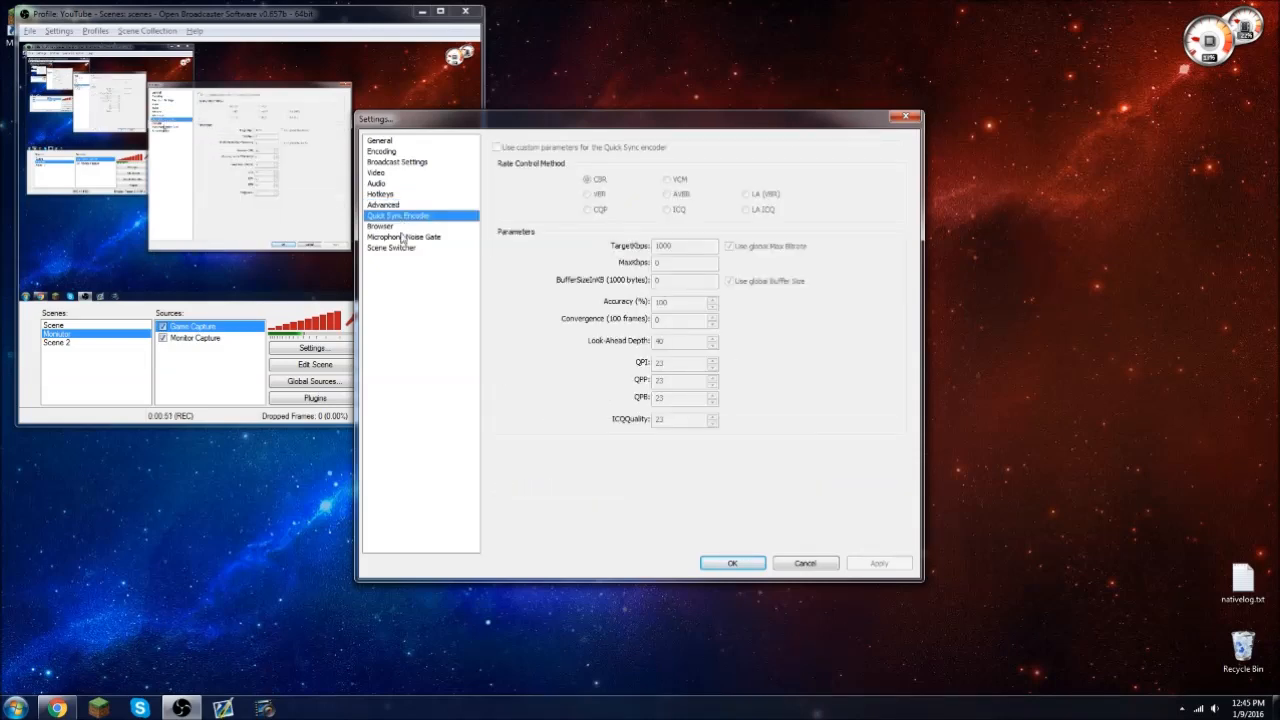
{"action": "left_click", "coordinate": [402, 237]}
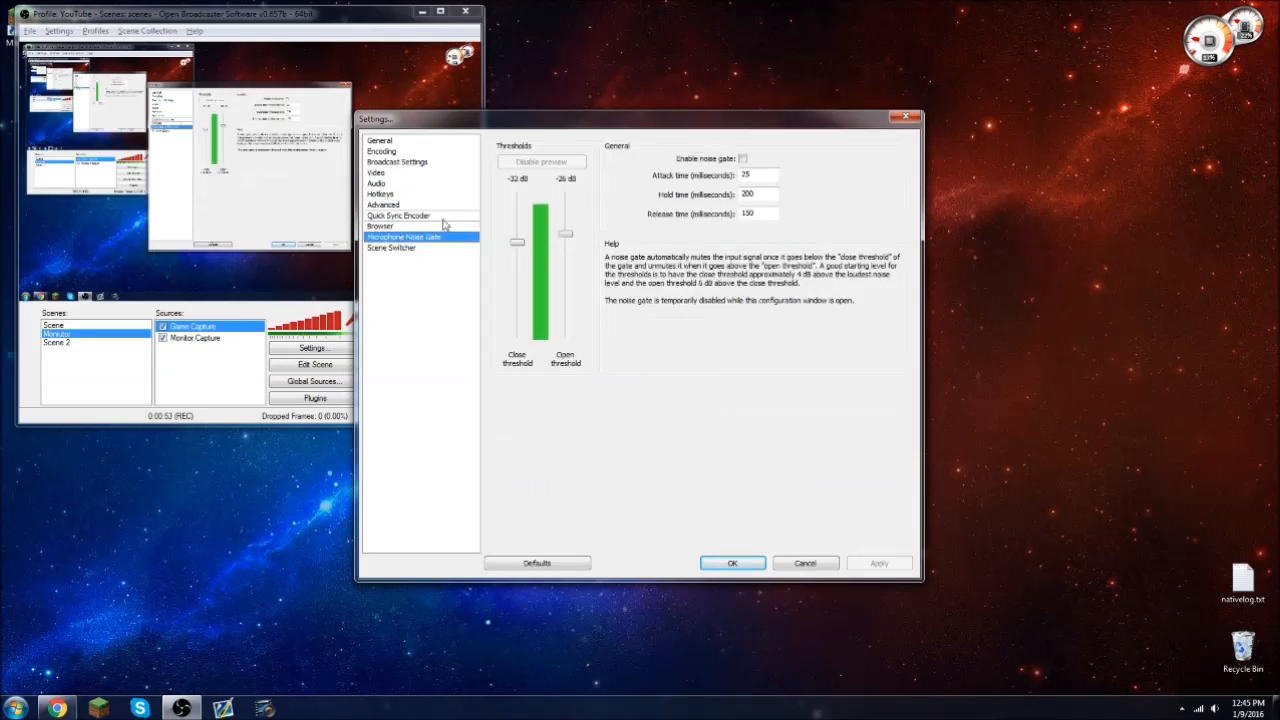
{"action": "left_click", "coordinate": [438, 247]}
{"action": "left_click", "coordinate": [428, 226]}
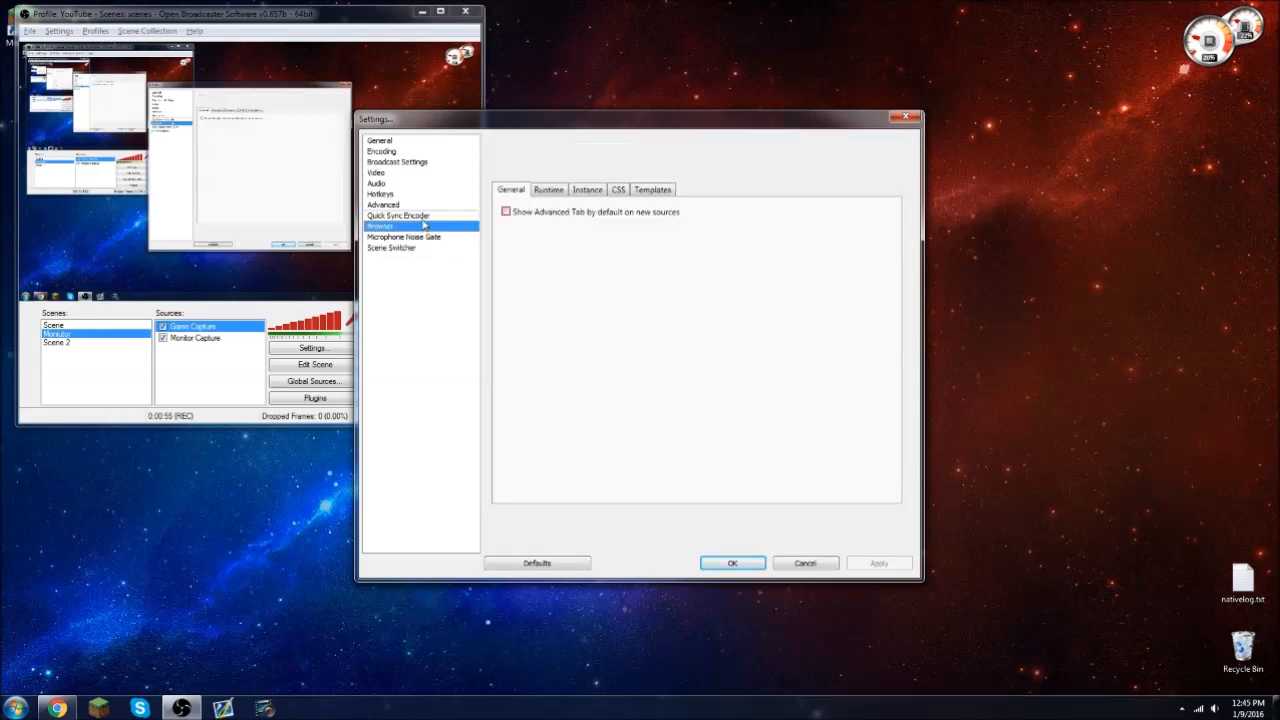
{"action": "left_click", "coordinate": [422, 216]}
{"action": "left_click", "coordinate": [419, 143]}
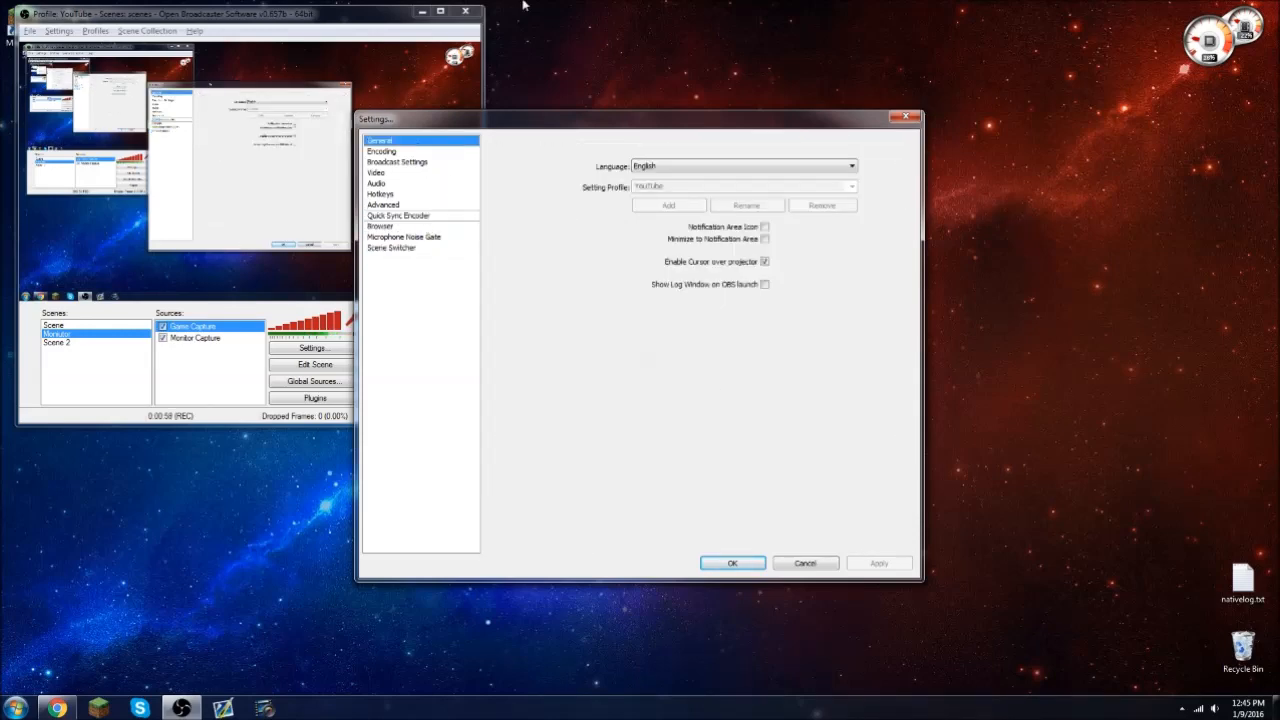
Step: Try the video encoding with CBR off and a quality balance of 10, and switch CBR back on
{"action": "left_click", "coordinate": [449, 151]}
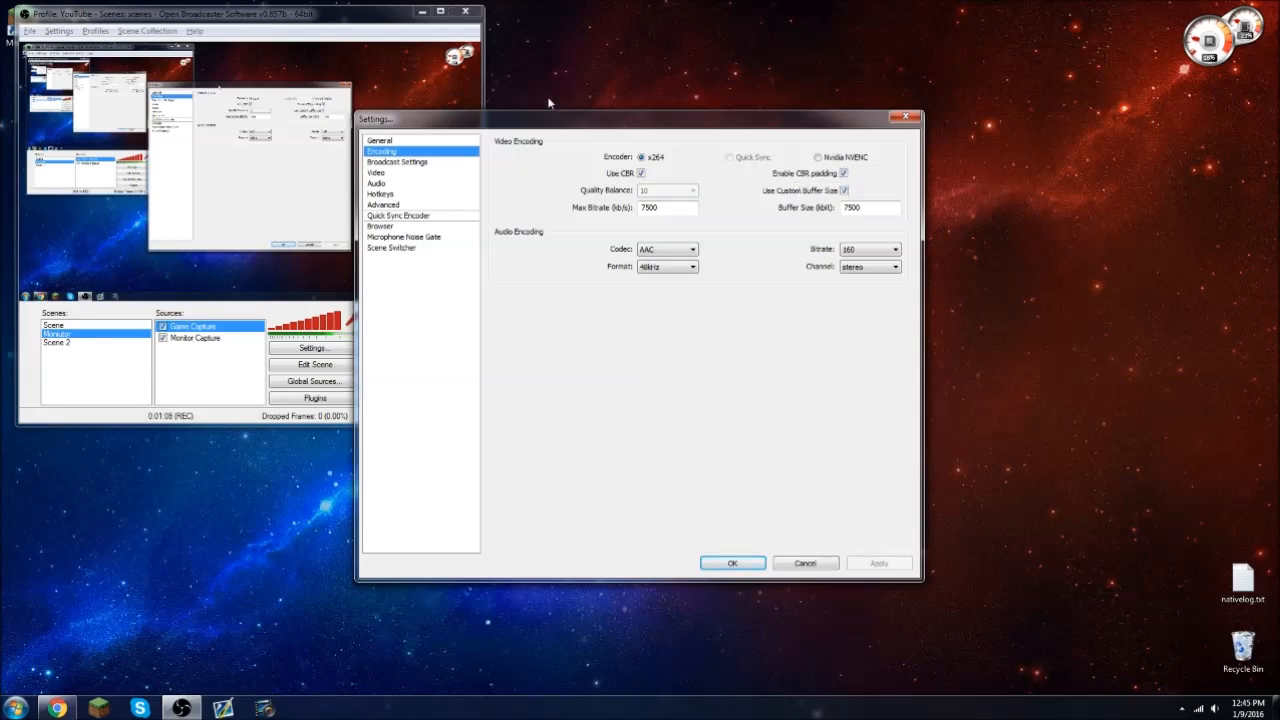
{"action": "left_click", "coordinate": [641, 173]}
{"action": "left_click", "coordinate": [660, 190]}
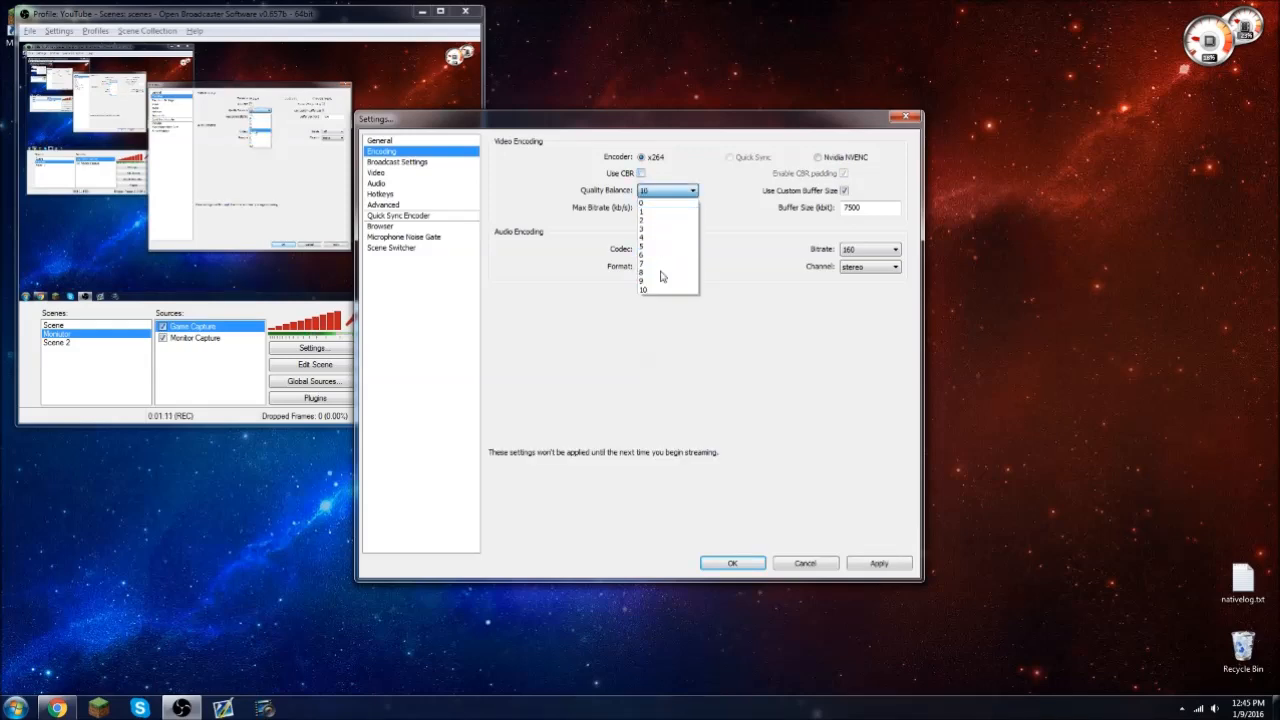
{"action": "left_click", "coordinate": [666, 290]}
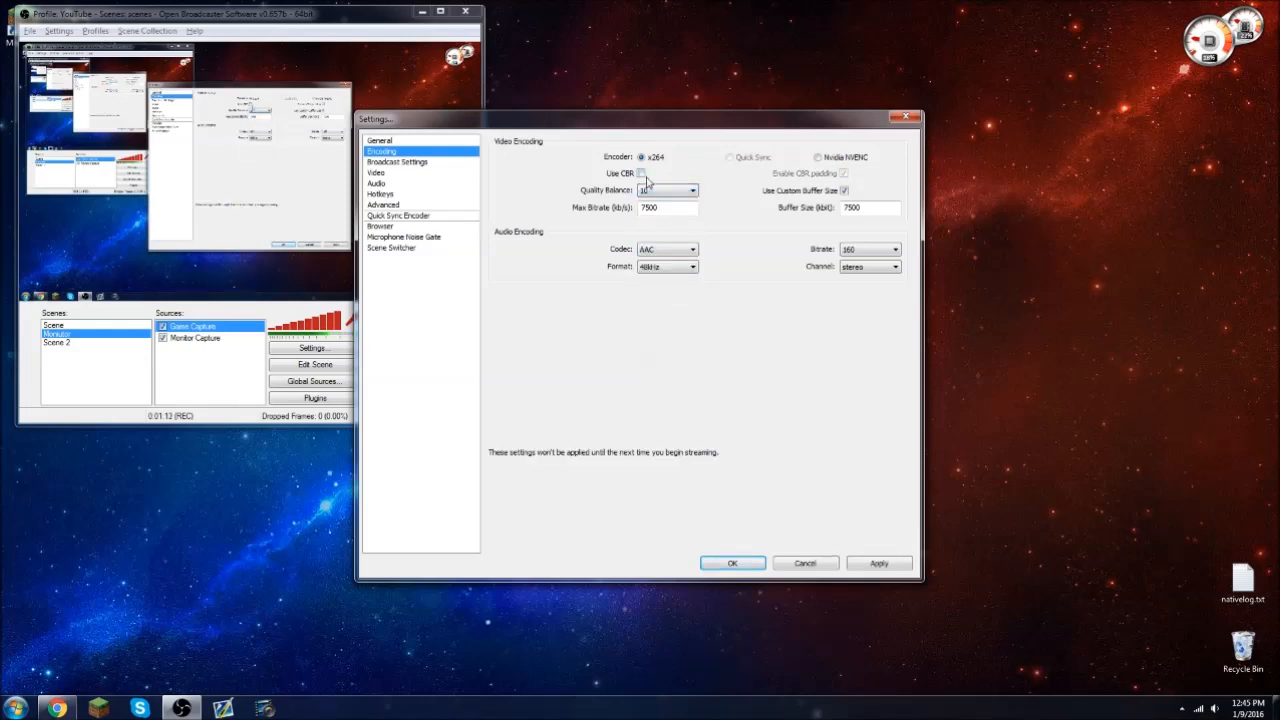
{"action": "left_click", "coordinate": [641, 174]}
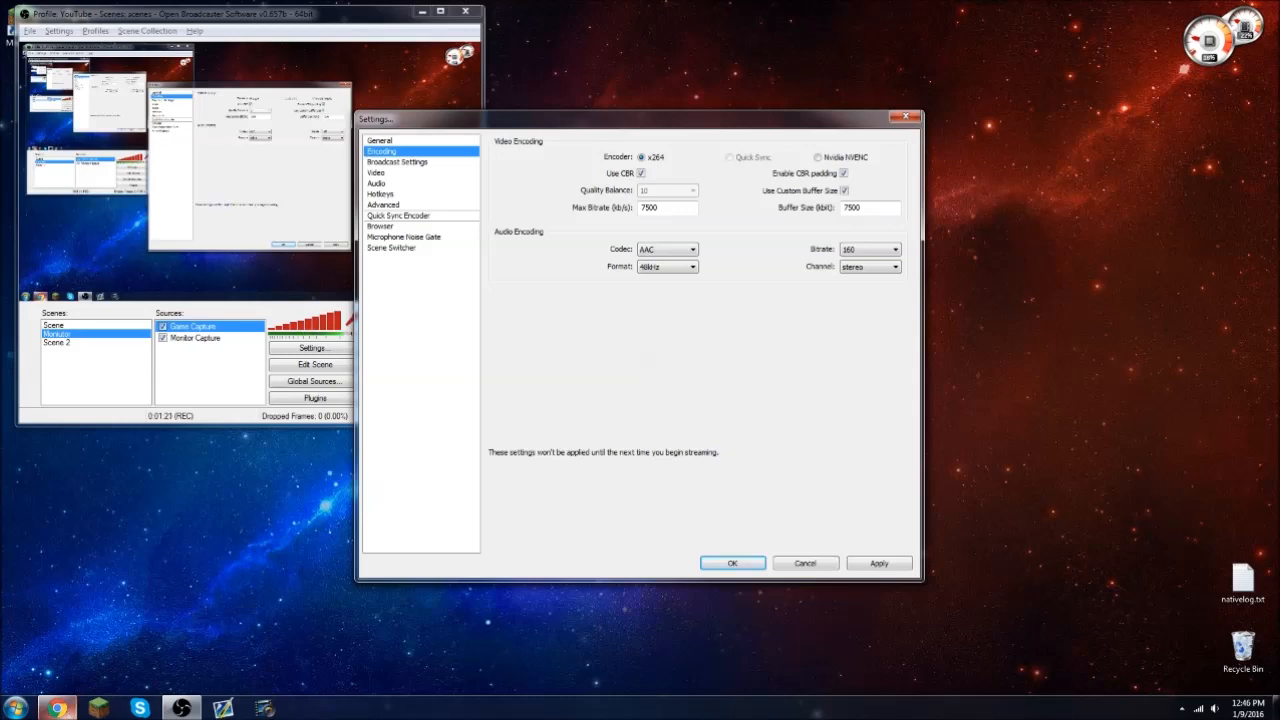
Step: Consult YouTube's recommended upload bitrates in Chrome and return to the OBS encoding settings
{"action": "left_click", "coordinate": [62, 709]}
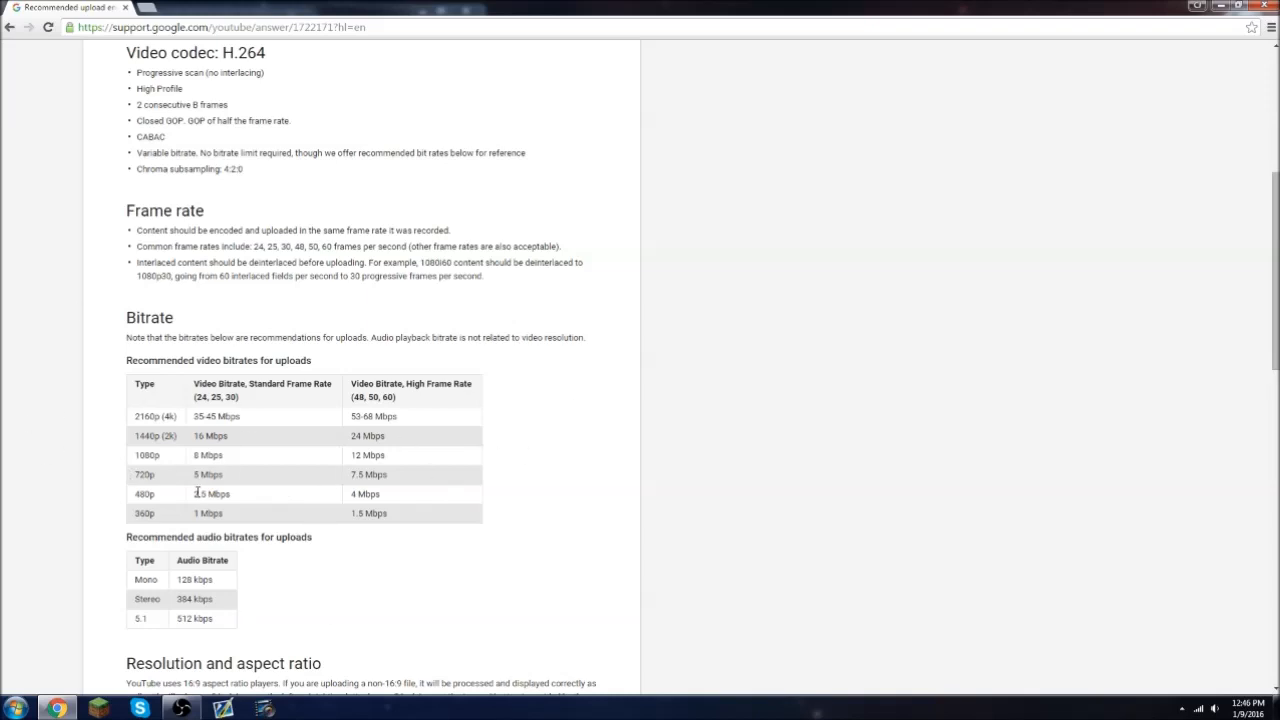
{"action": "left_click", "coordinate": [181, 708]}
{"action": "left_click", "coordinate": [181, 708]}
{"action": "left_click", "coordinate": [181, 708]}
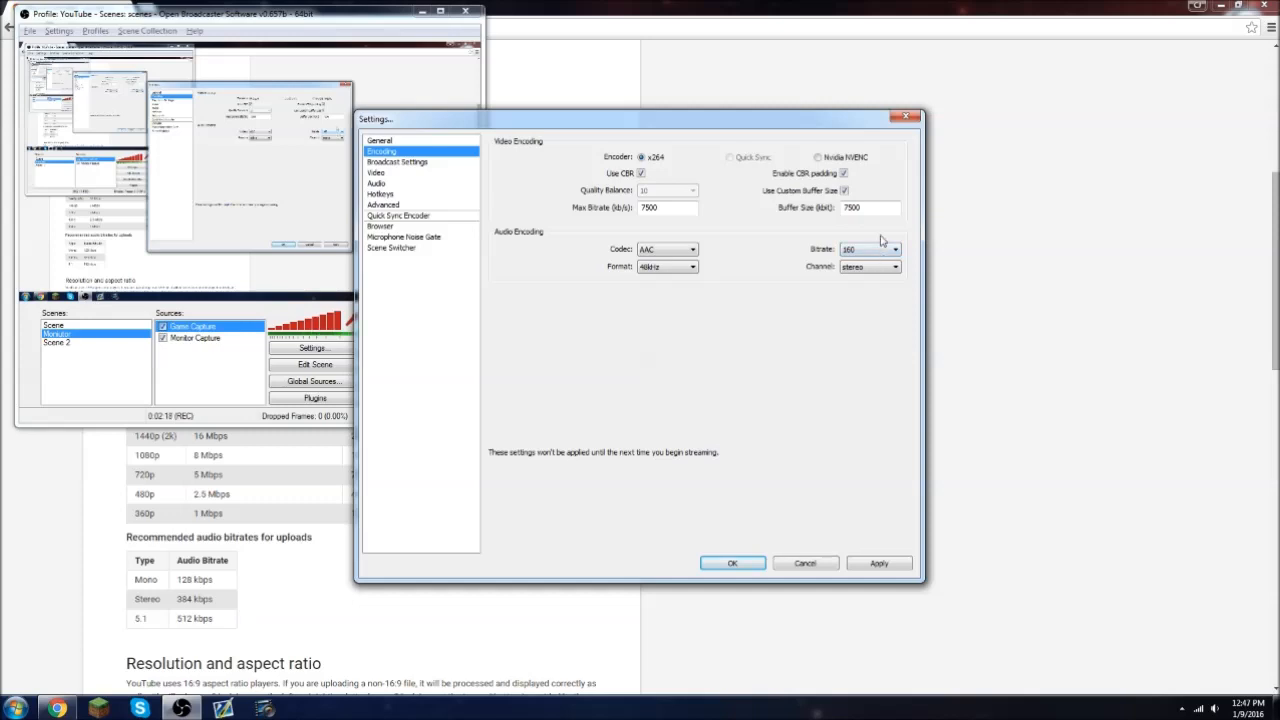
Step: Set the audio encoding bitrate to 160 and apply the encoding settings
{"action": "left_click", "coordinate": [856, 256]}
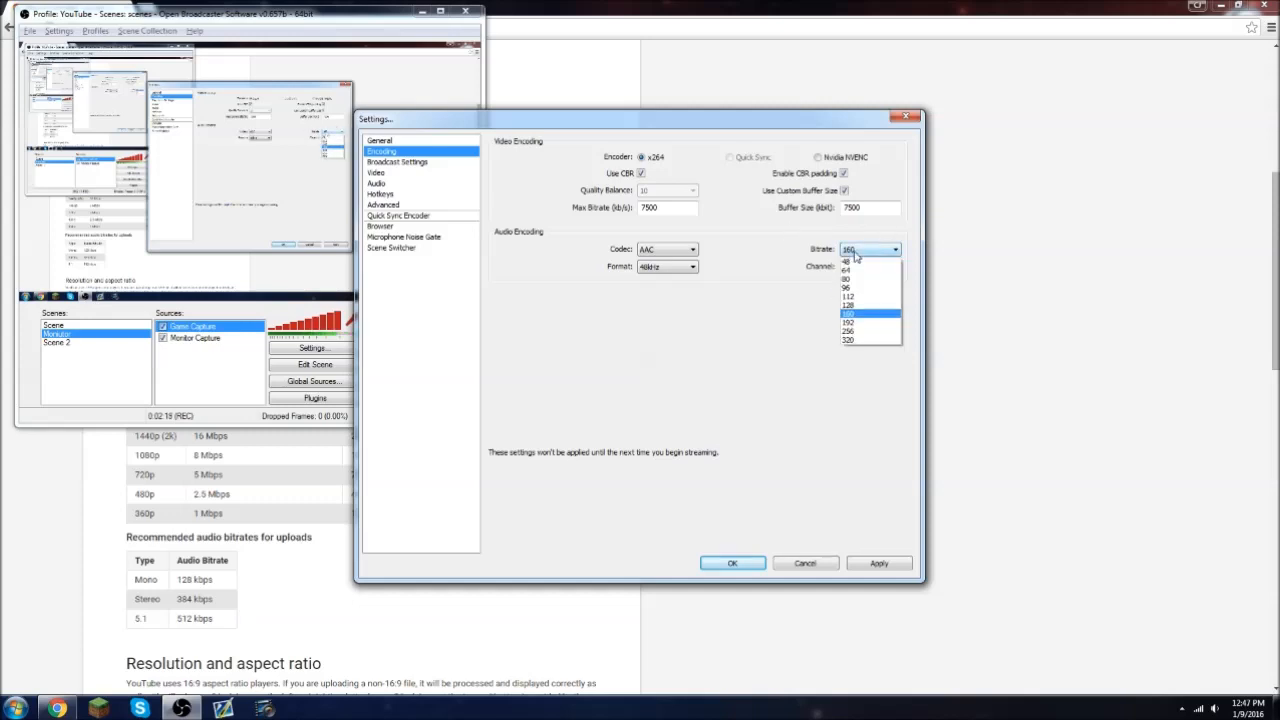
{"action": "left_click", "coordinate": [860, 307]}
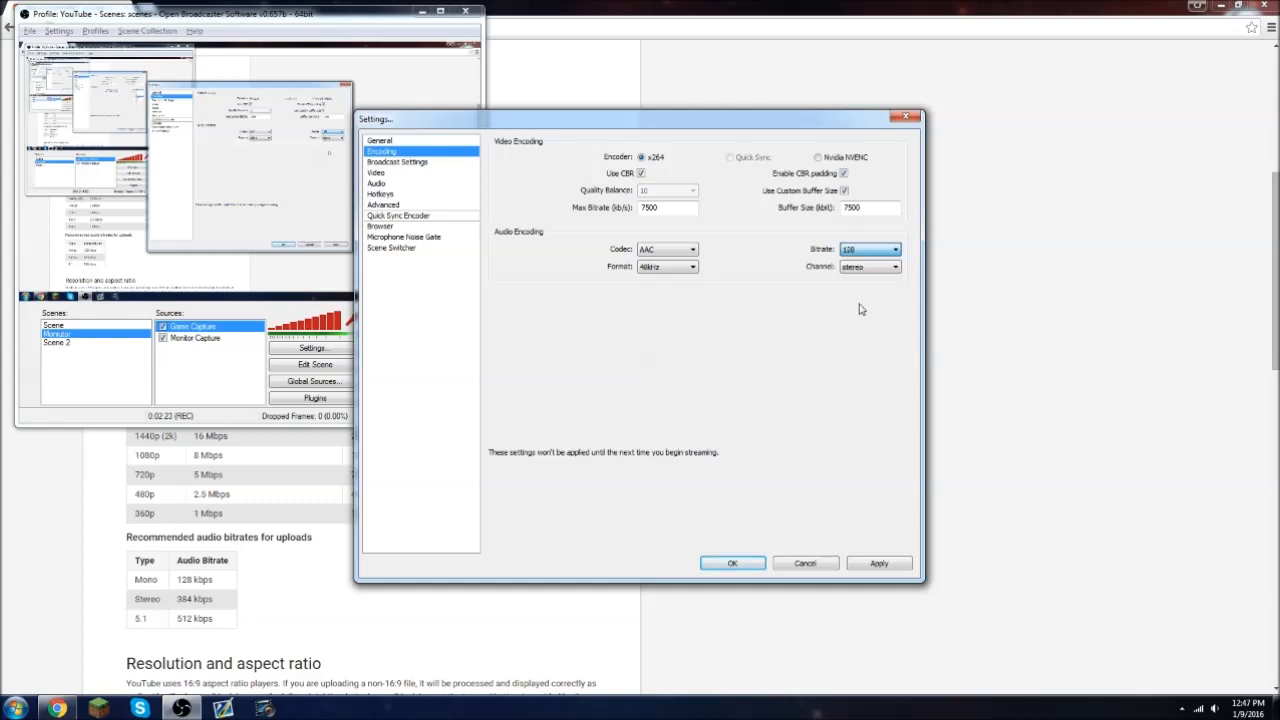
{"action": "left_click", "coordinate": [868, 249]}
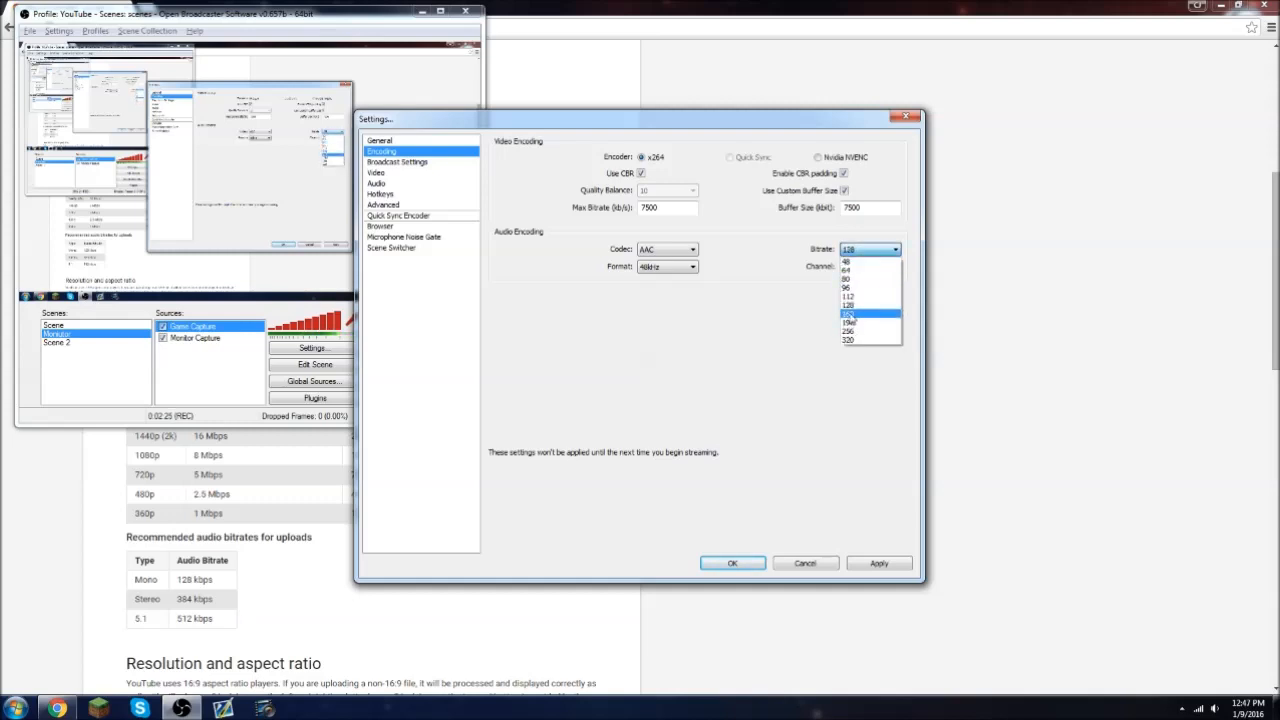
{"action": "left_click", "coordinate": [848, 313]}
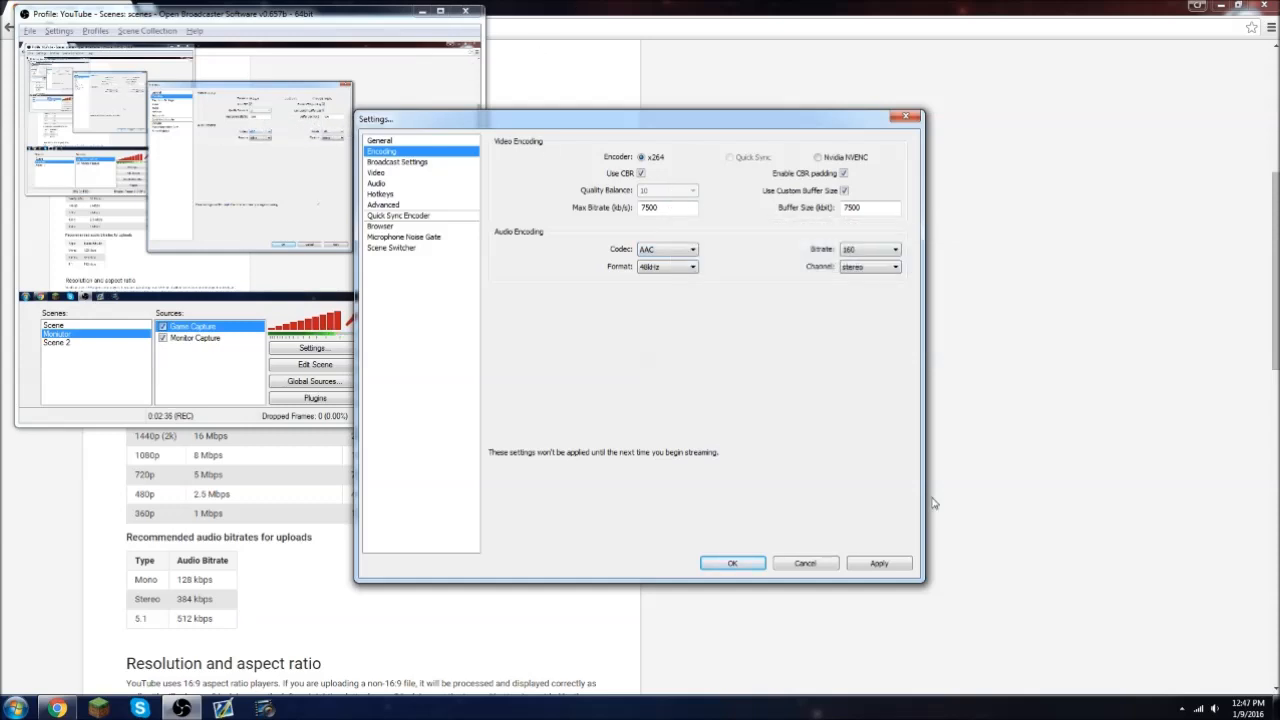
{"action": "left_click", "coordinate": [900, 563]}
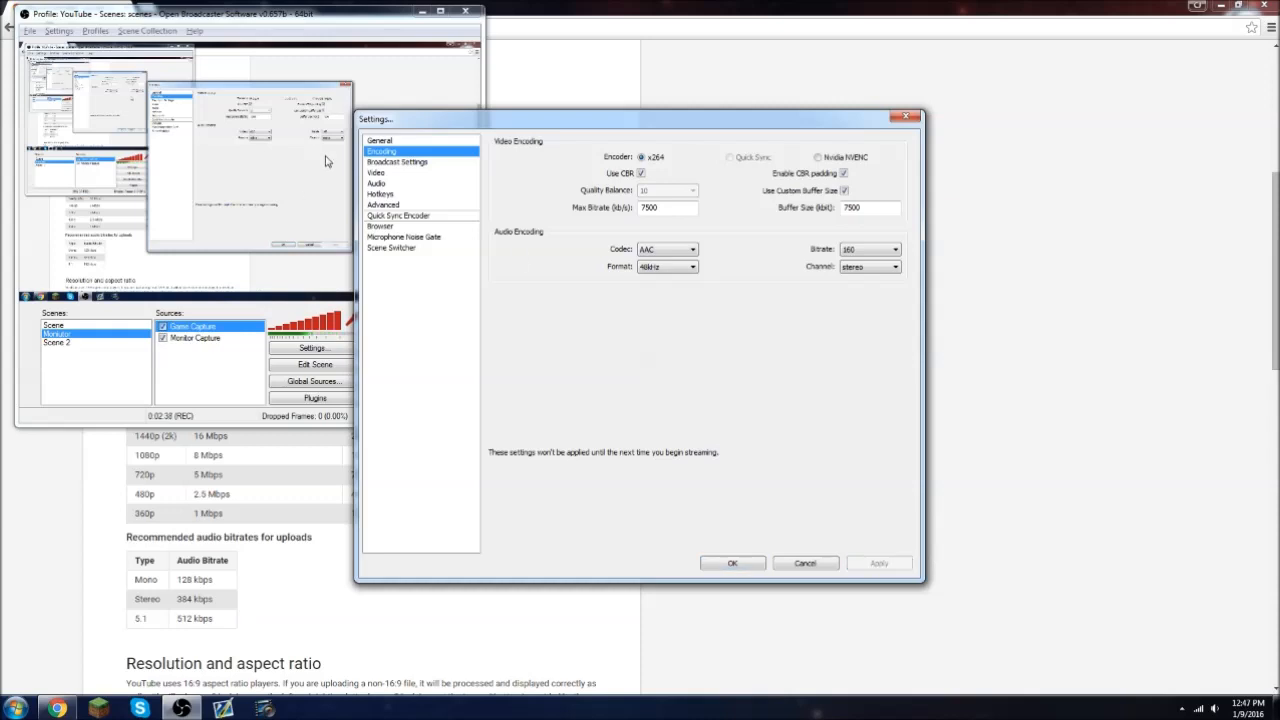
Step: Review the file output paths in the broadcast settings, open the video settings, and minimize the browser window
{"action": "left_click", "coordinate": [400, 162]}
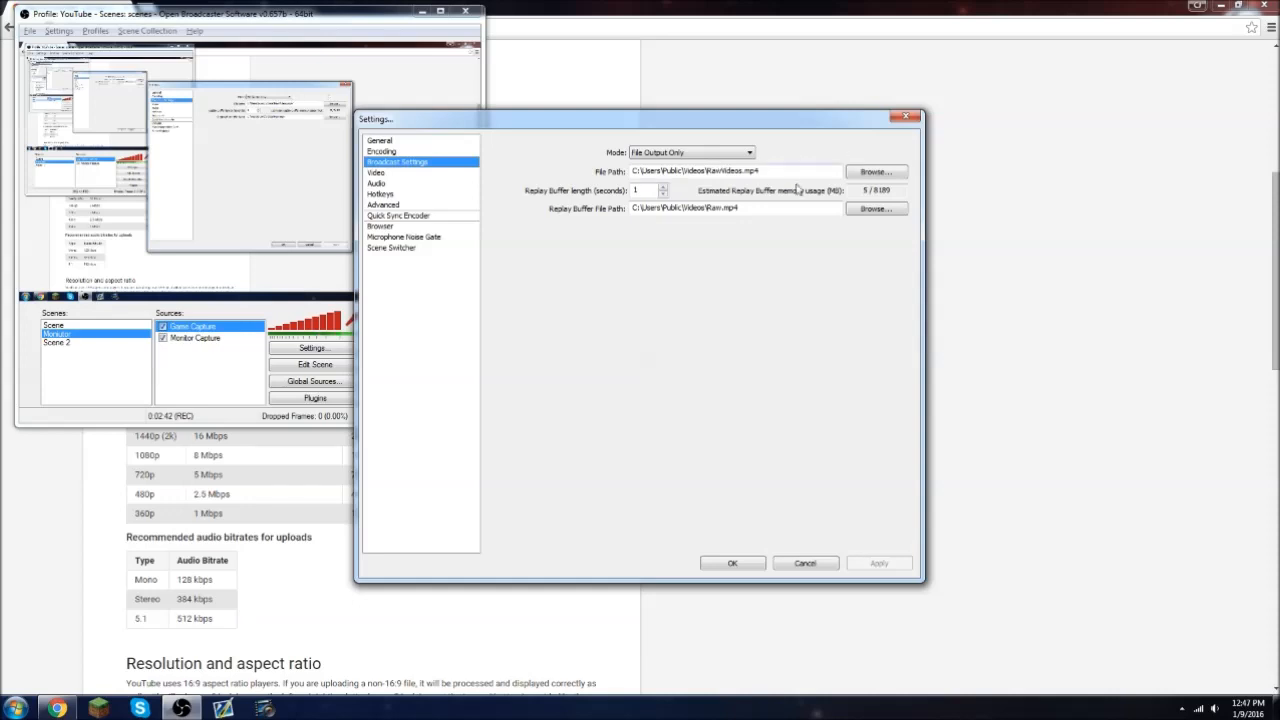
{"action": "left_click", "coordinate": [379, 184]}
{"action": "left_click", "coordinate": [398, 162]}
{"action": "left_click", "coordinate": [398, 172]}
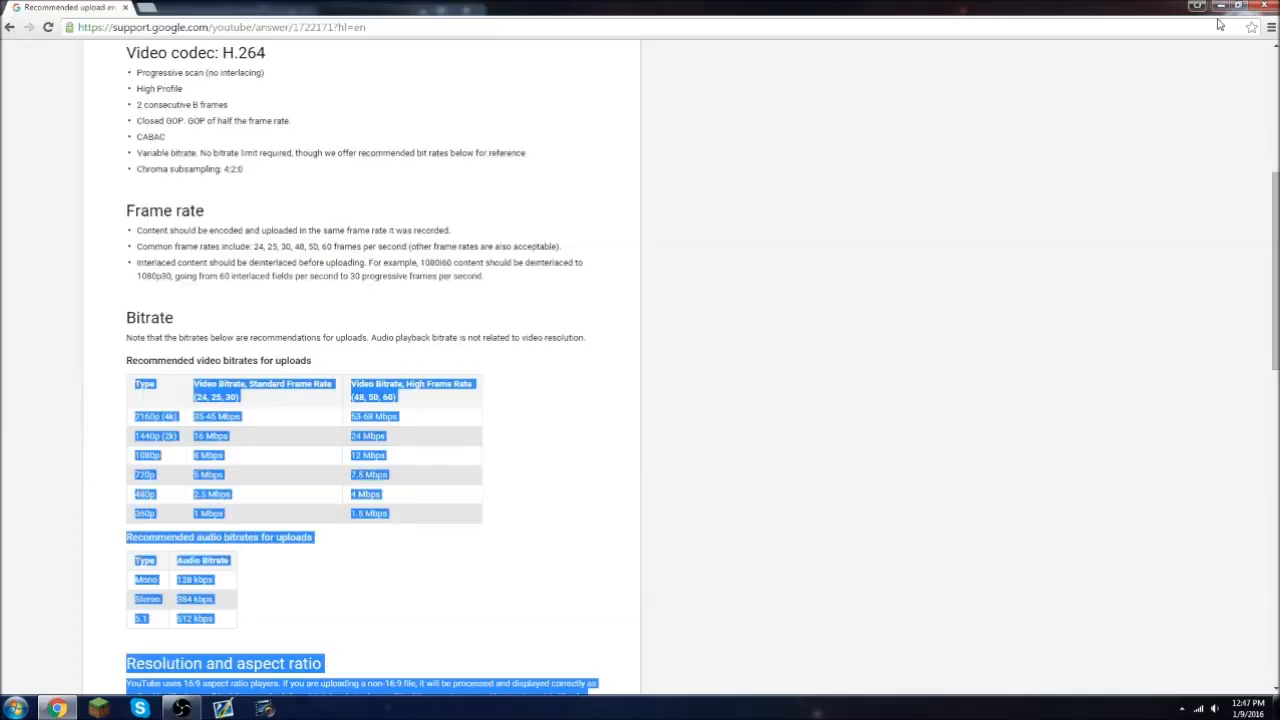
{"action": "left_click", "coordinate": [1238, 6]}
{"action": "left_click", "coordinate": [916, 12]}
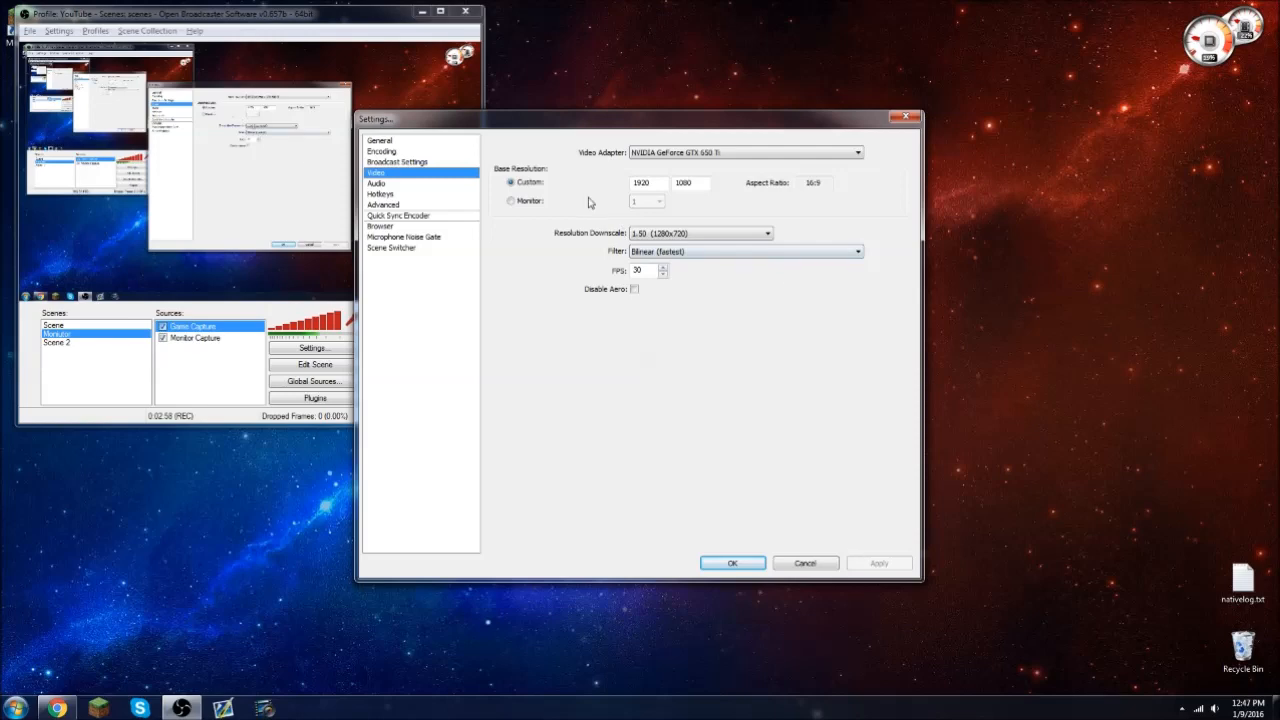
Step: Examine the resolution downscale option in the video settings and review the audio and hotkey settings
{"action": "left_click", "coordinate": [646, 236]}
{"action": "left_click", "coordinate": [650, 240]}
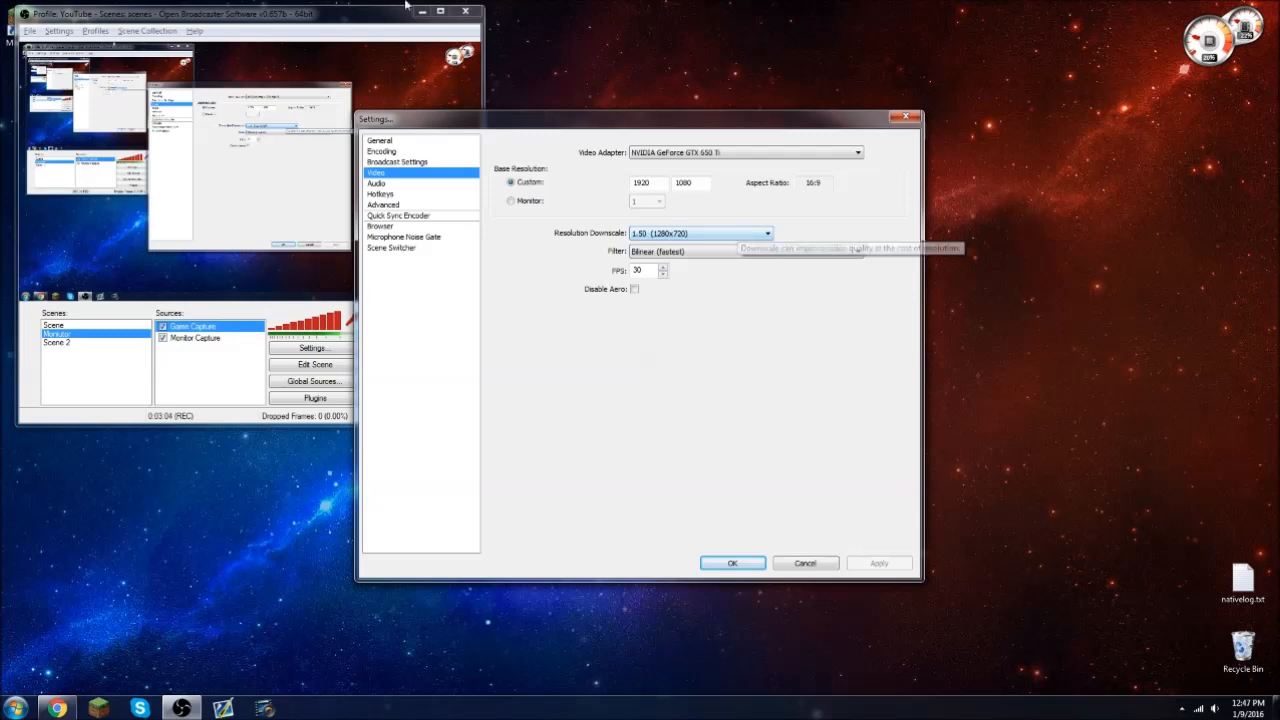
{"action": "left_click", "coordinate": [376, 184]}
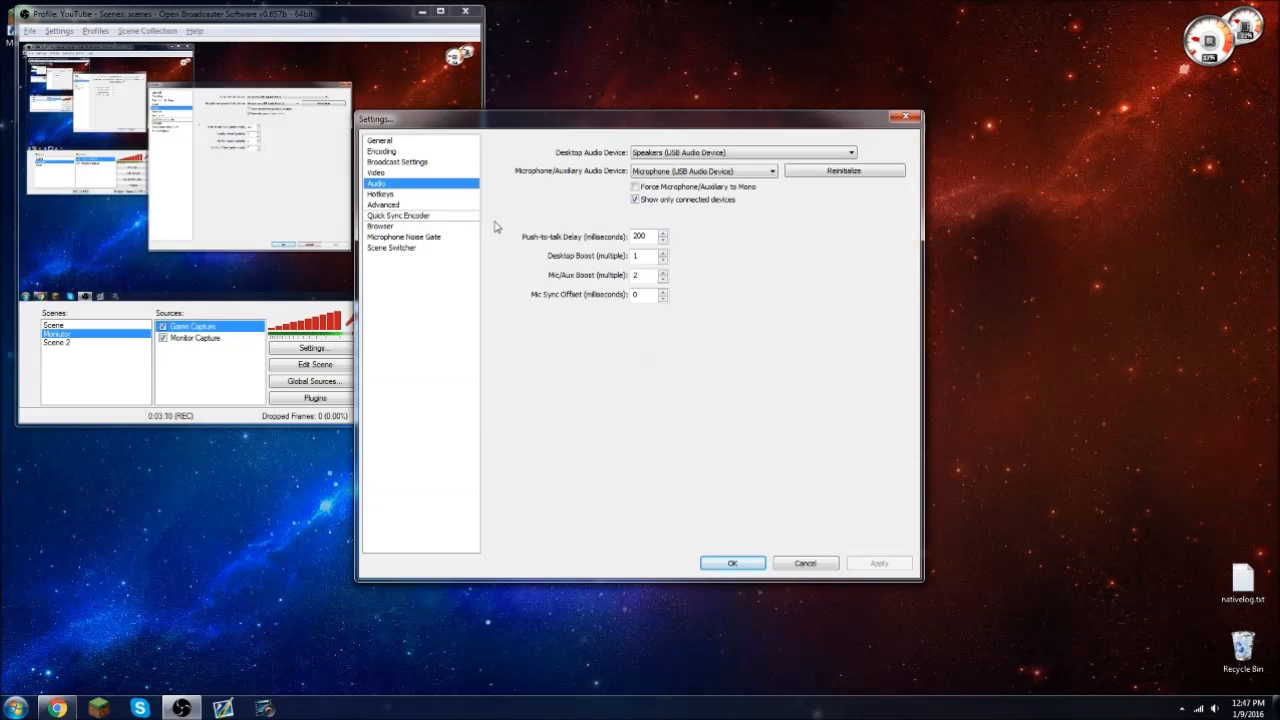
{"action": "left_click", "coordinate": [393, 194]}
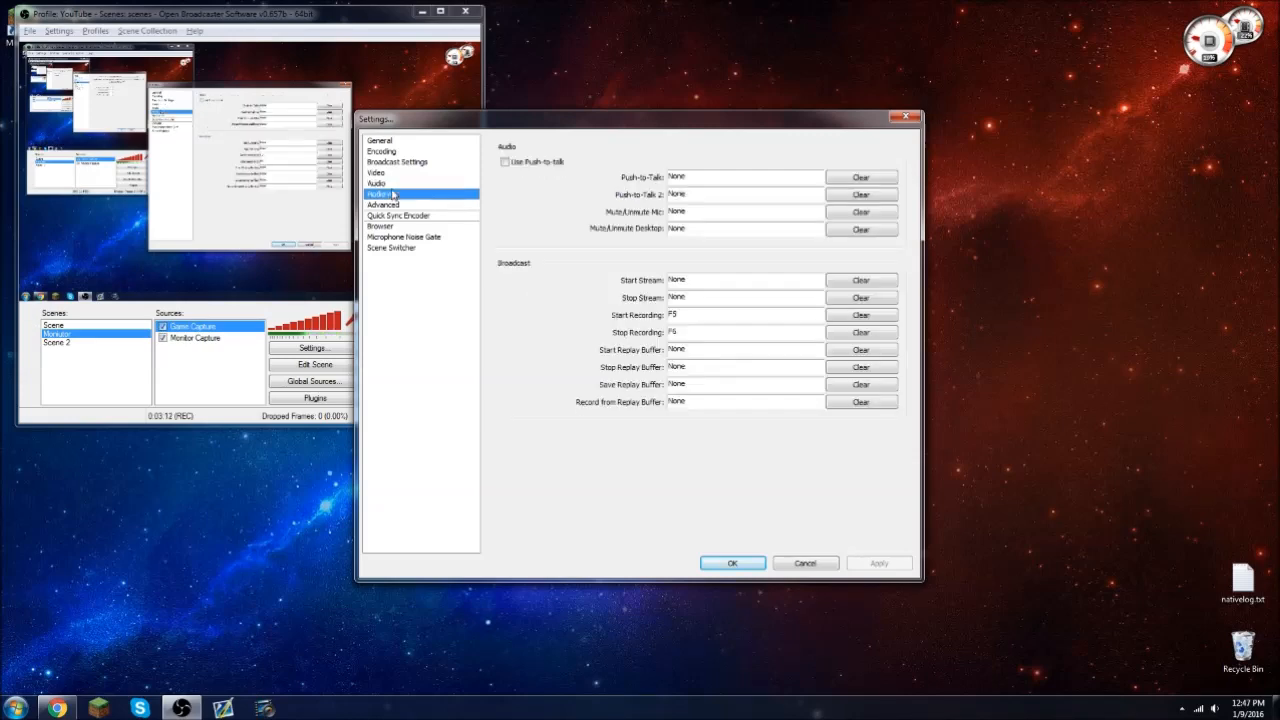
Step: Try changing the x264 CPU preset to slower in the advanced settings, and decline the change
{"action": "left_click", "coordinate": [397, 205]}
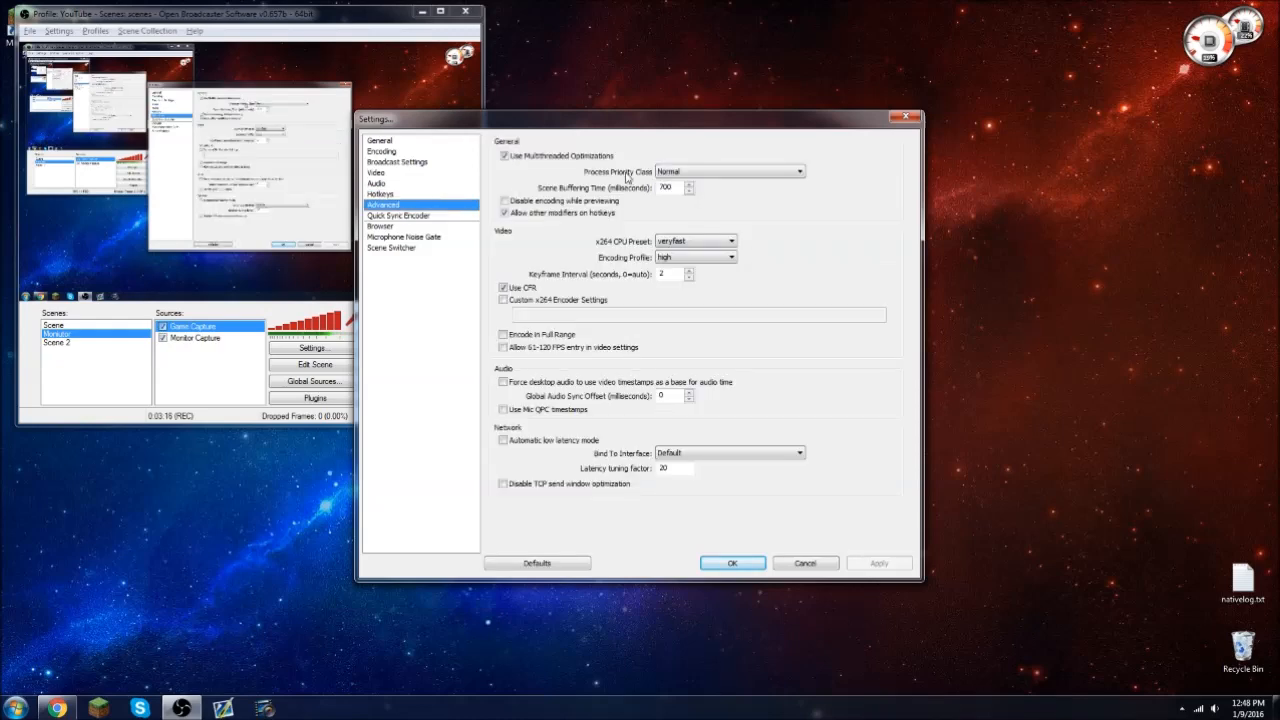
{"action": "left_click", "coordinate": [735, 242]}
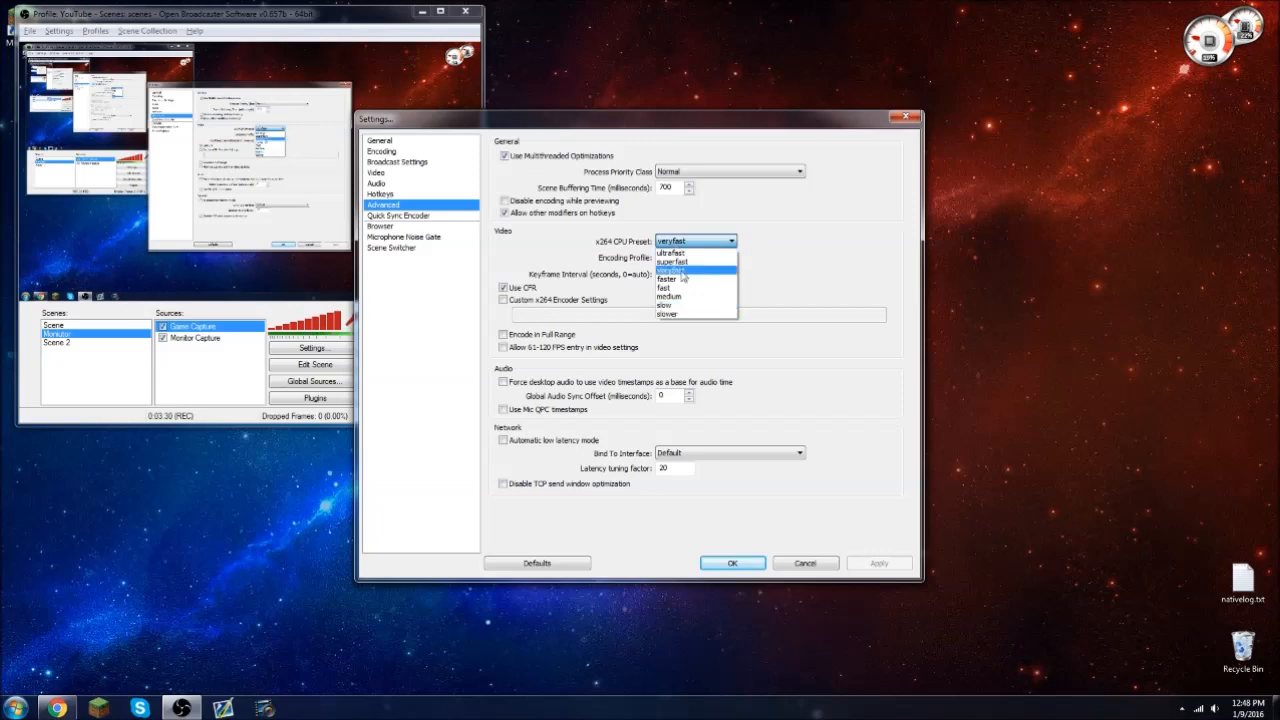
{"action": "left_click", "coordinate": [697, 316]}
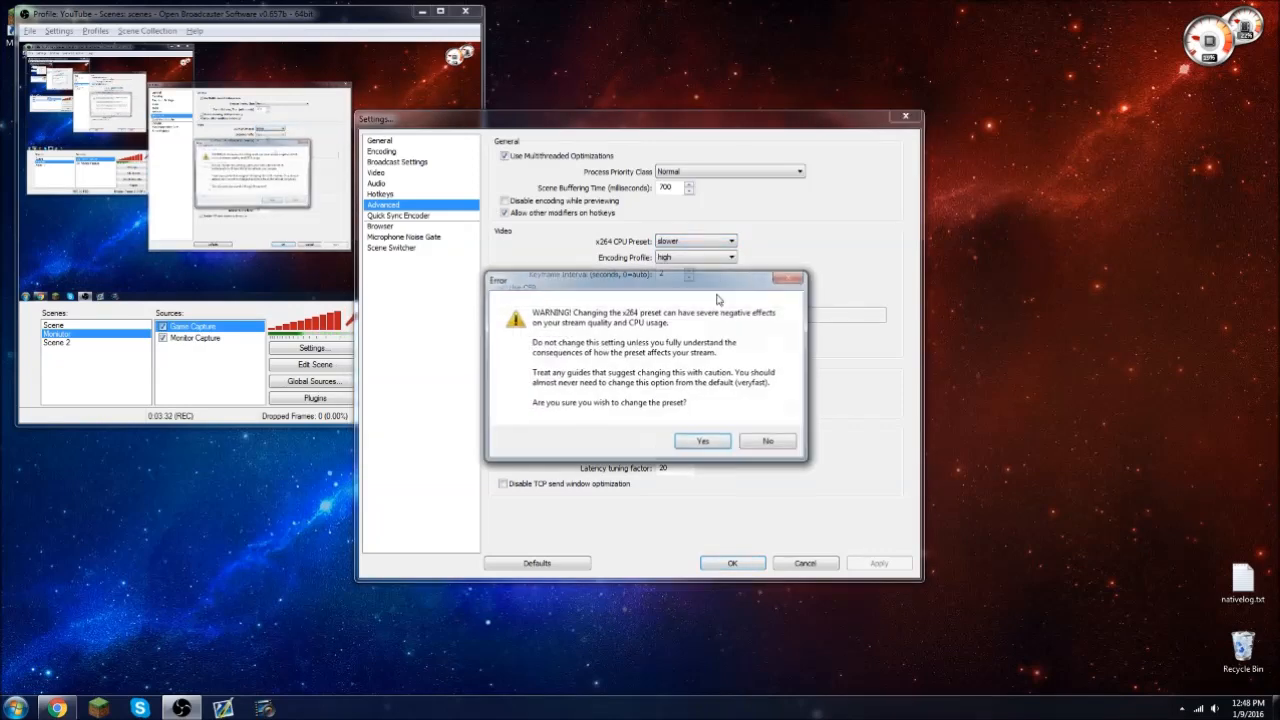
{"action": "left_click", "coordinate": [766, 440]}
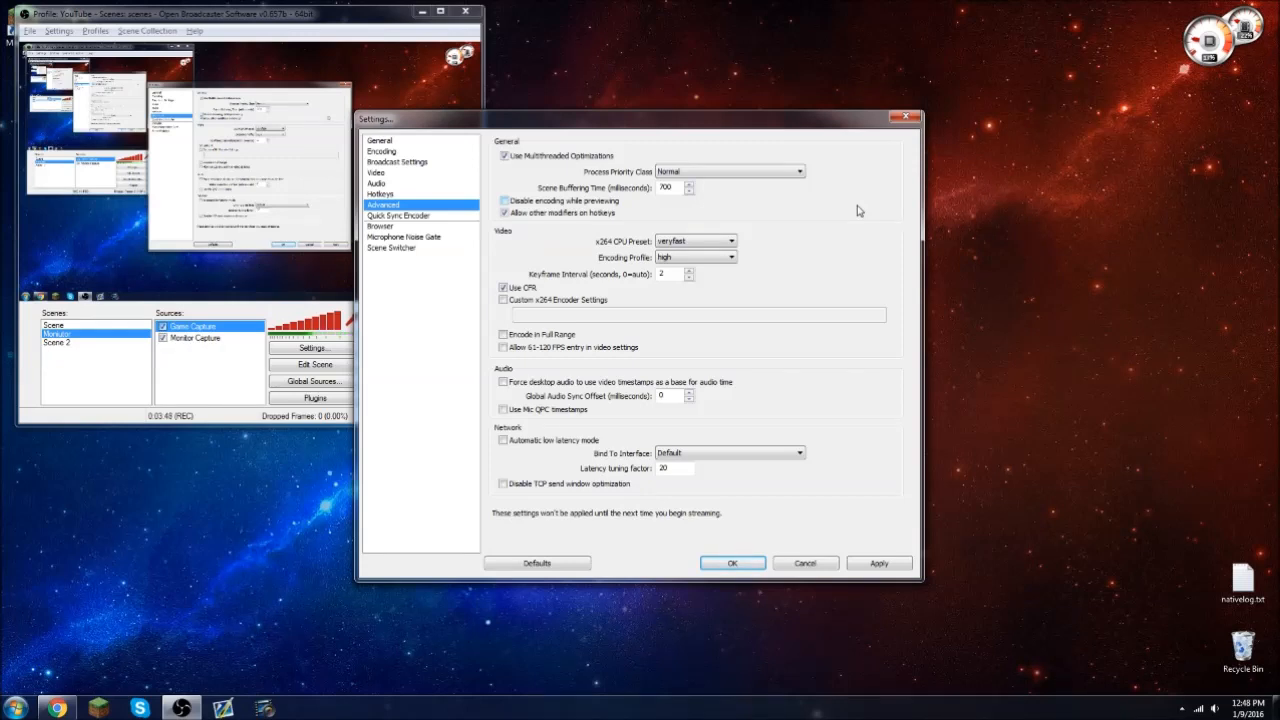
Step: Revisit the x264 CPU preset and return to the encoding settings, discarding the unsaved advanced changes
{"action": "left_click", "coordinate": [688, 242]}
{"action": "left_click", "coordinate": [704, 247]}
{"action": "left_click", "coordinate": [661, 244]}
{"action": "left_click", "coordinate": [661, 244]}
{"action": "left_click", "coordinate": [420, 151]}
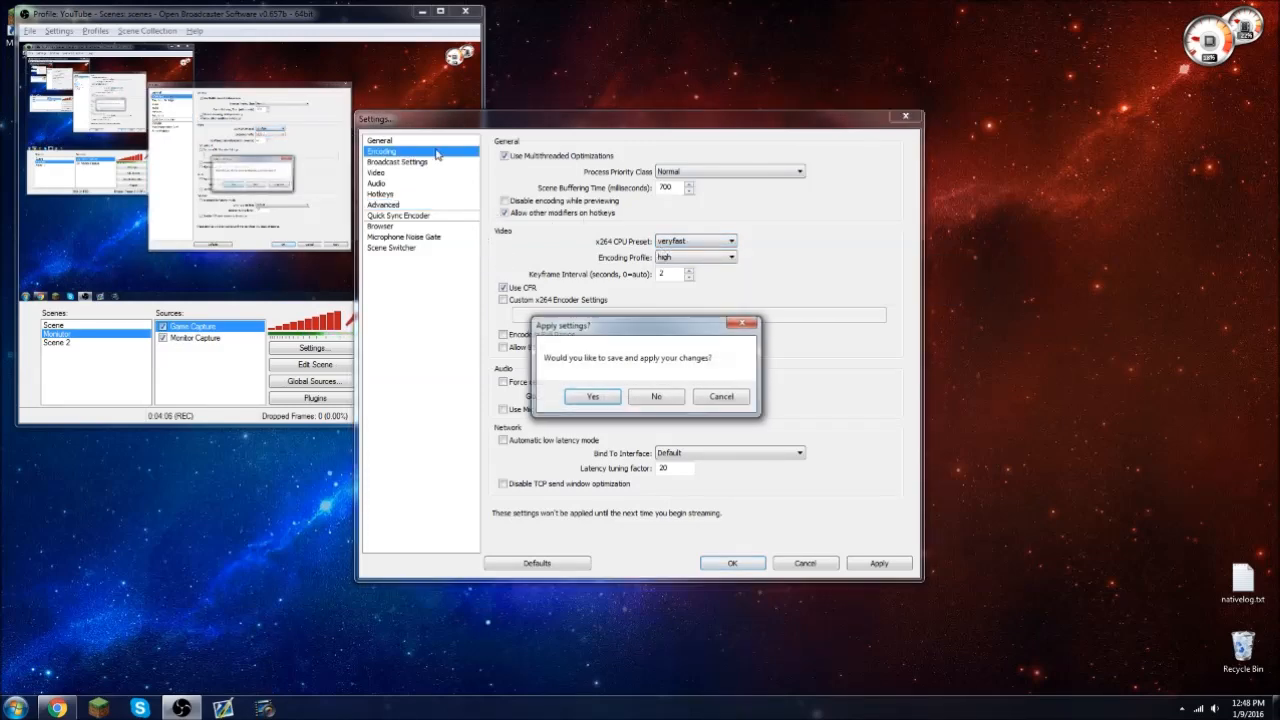
{"action": "left_click", "coordinate": [663, 397]}
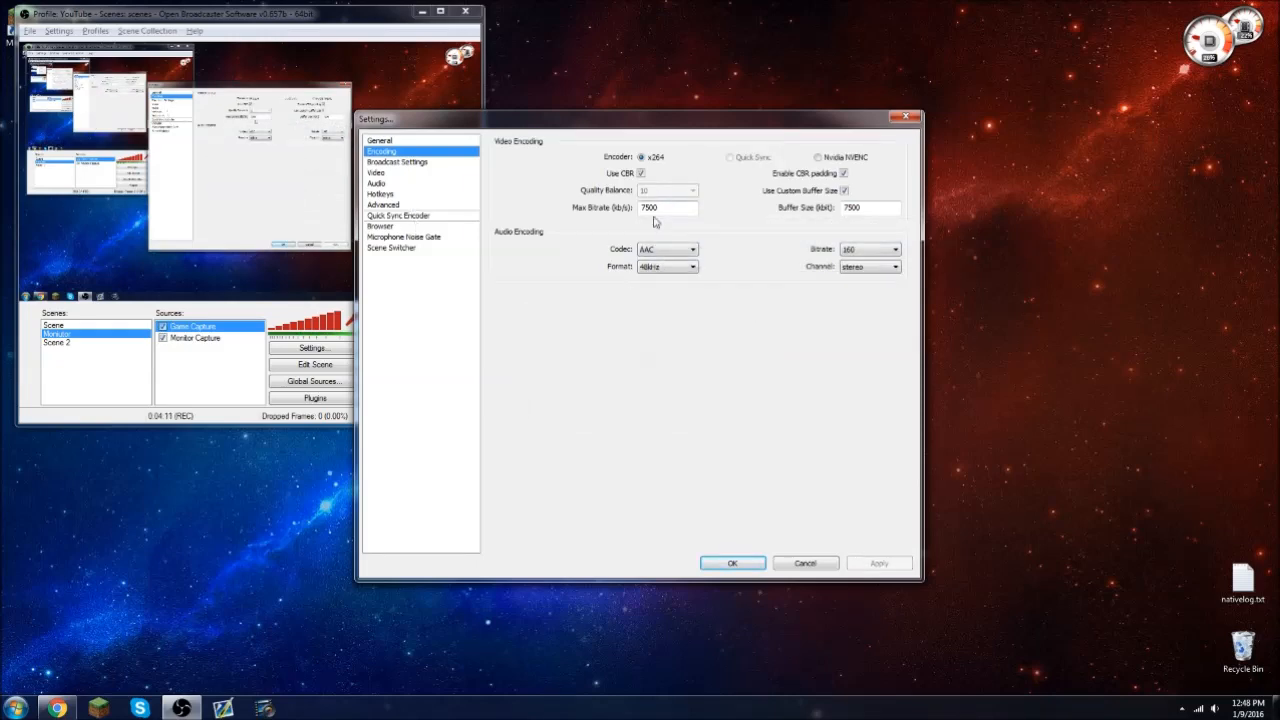
Step: Try crf=15 as a custom x264 encoder setting in the advanced settings, clear and disable it, and close the settings without saving
{"action": "left_click", "coordinate": [405, 204]}
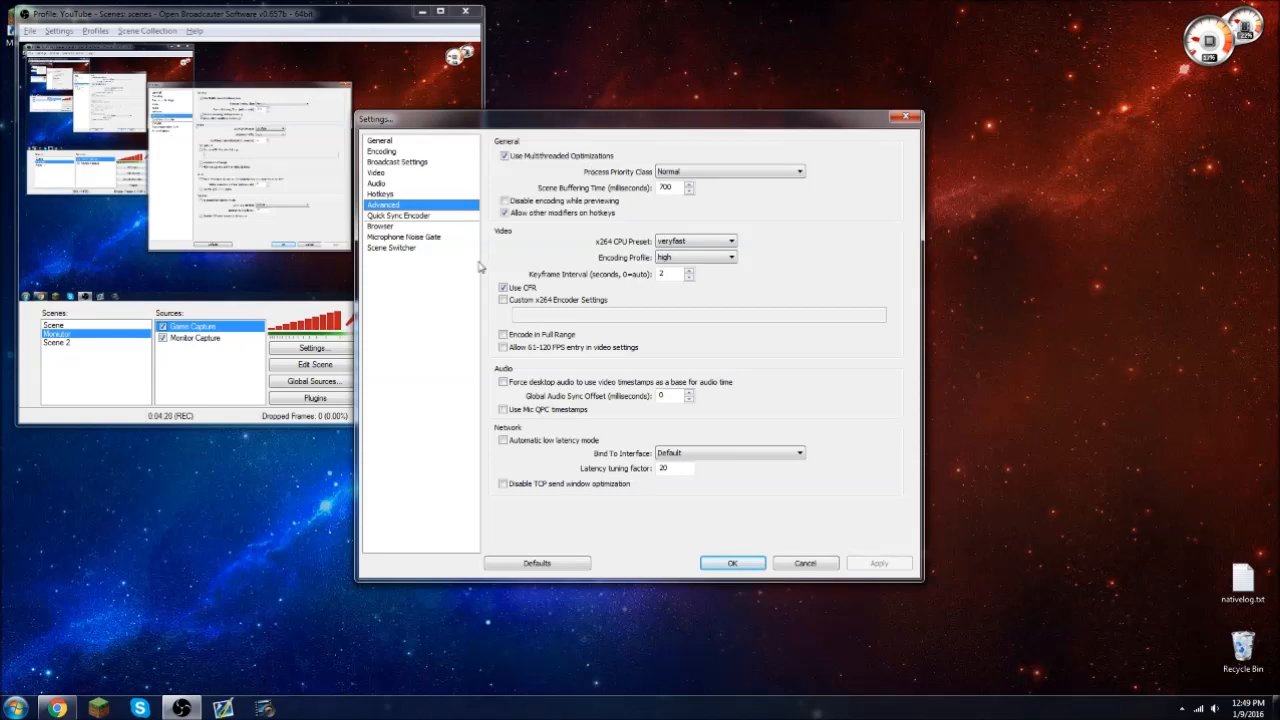
{"action": "left_click", "coordinate": [558, 300]}
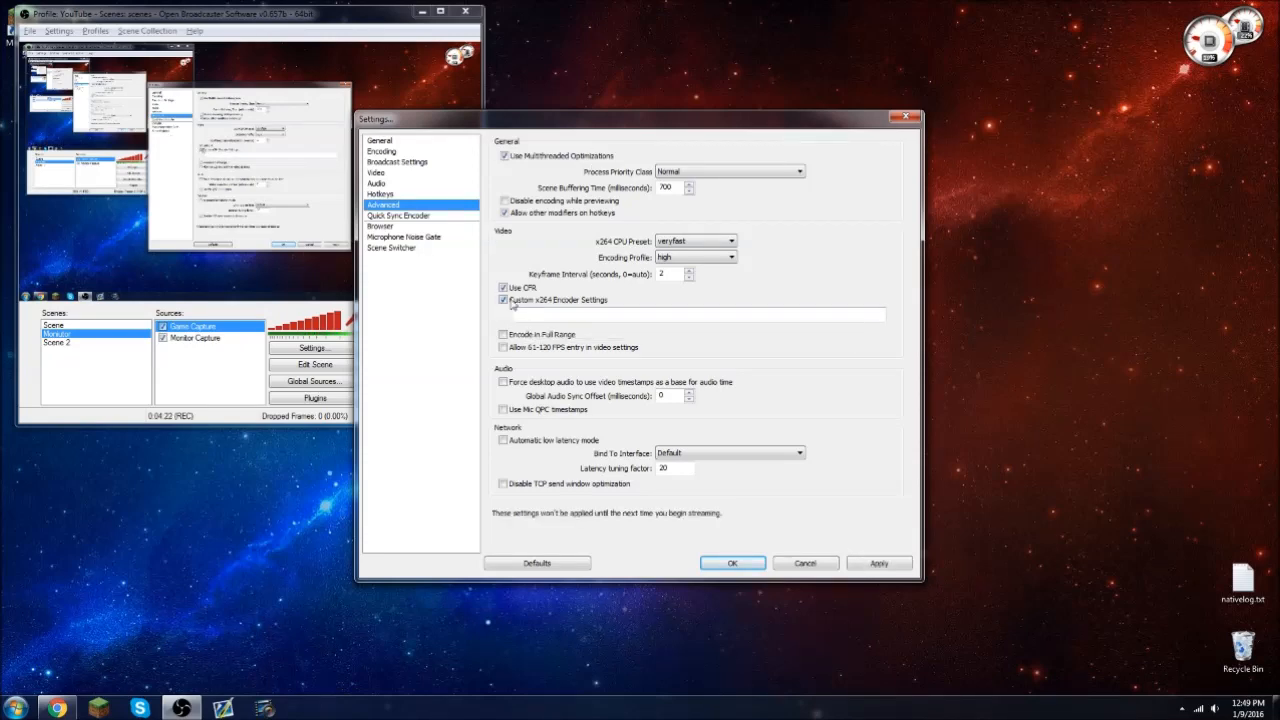
{"action": "type", "text": "crf"}
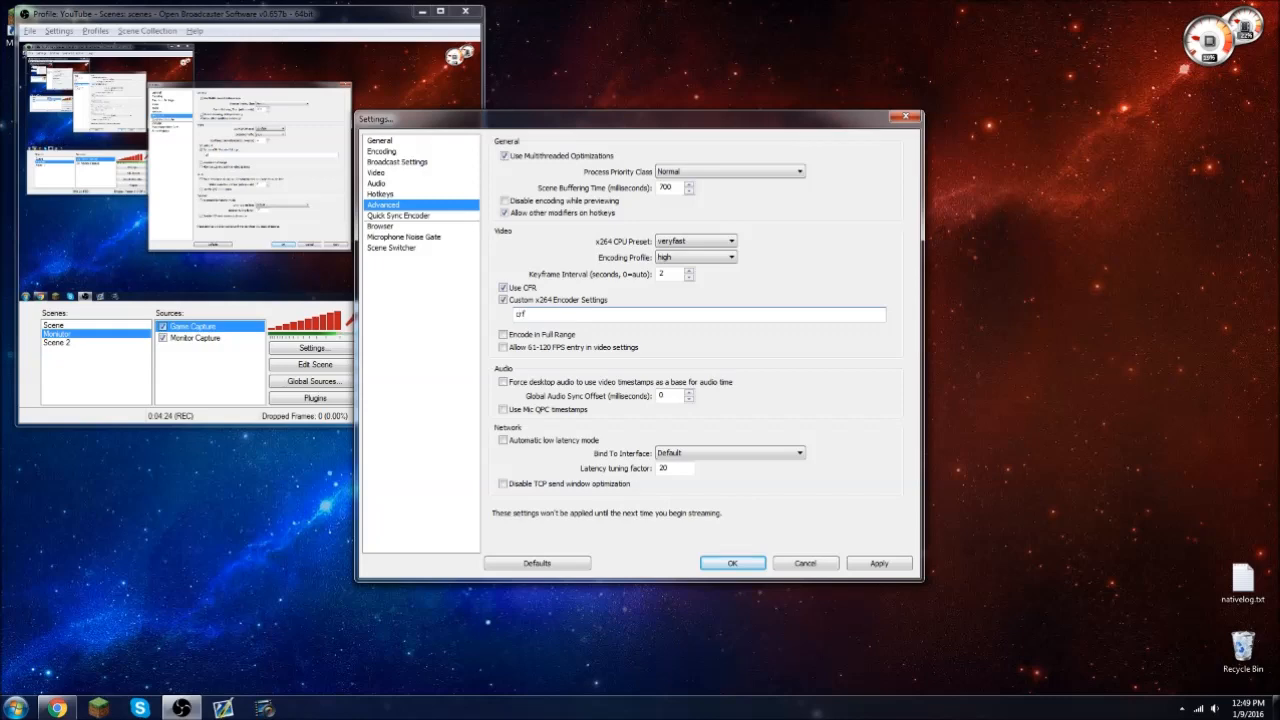
{"action": "type", "text": "=15"}
{"action": "key", "text": "ctrl+a"}
{"action": "key", "text": "BackSpace"}
{"action": "left_click", "coordinate": [503, 299]}
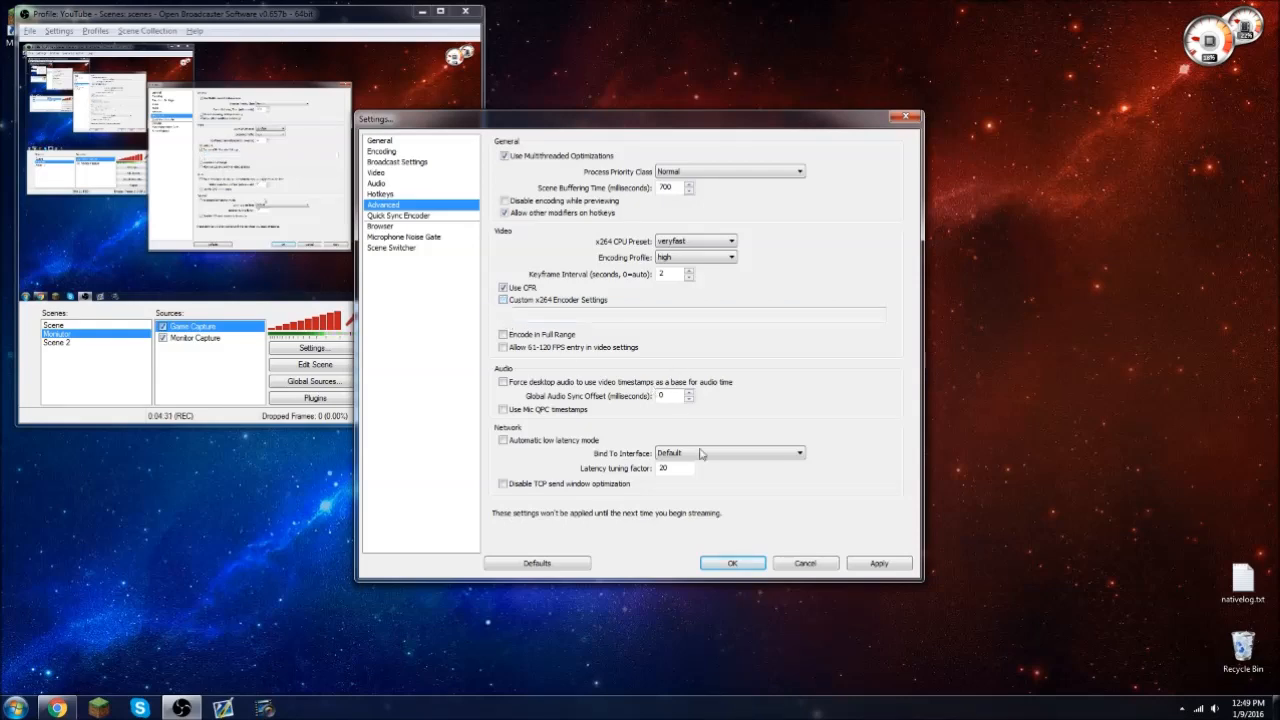
{"action": "left_click", "coordinate": [830, 565]}
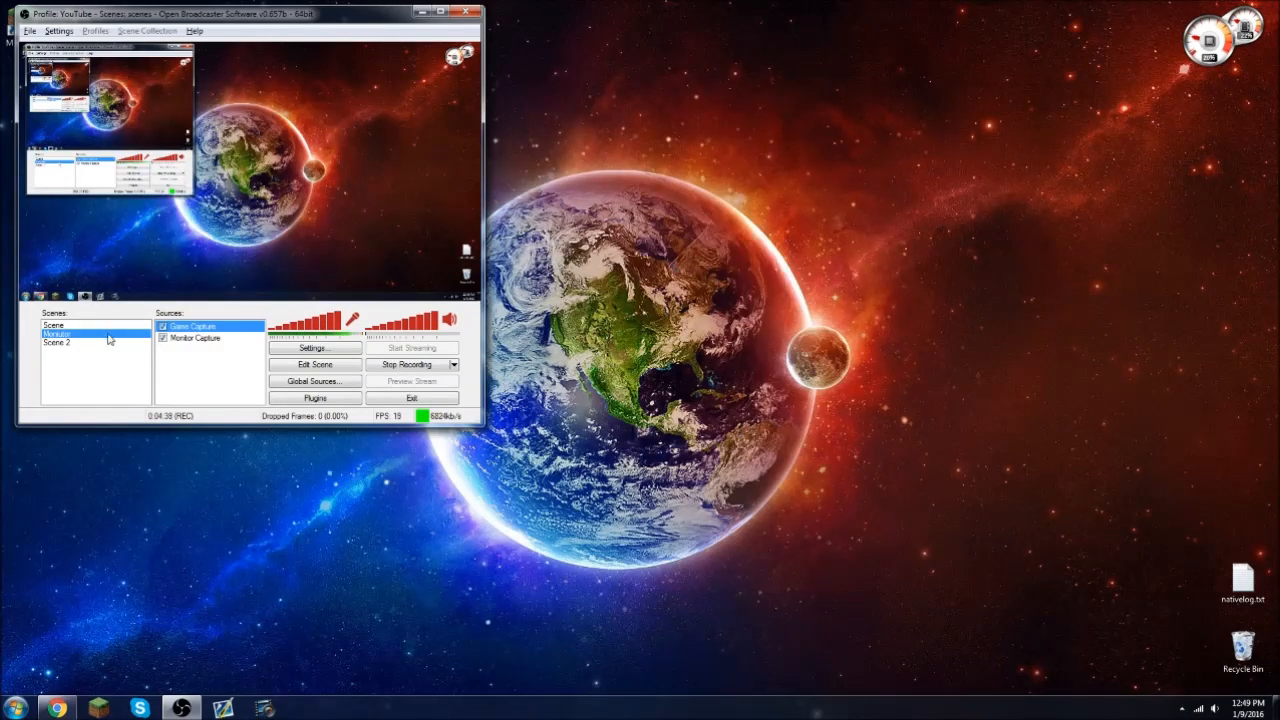
Step: Add a new scene with the default name to the scene list
{"action": "right_click", "coordinate": [137, 390]}
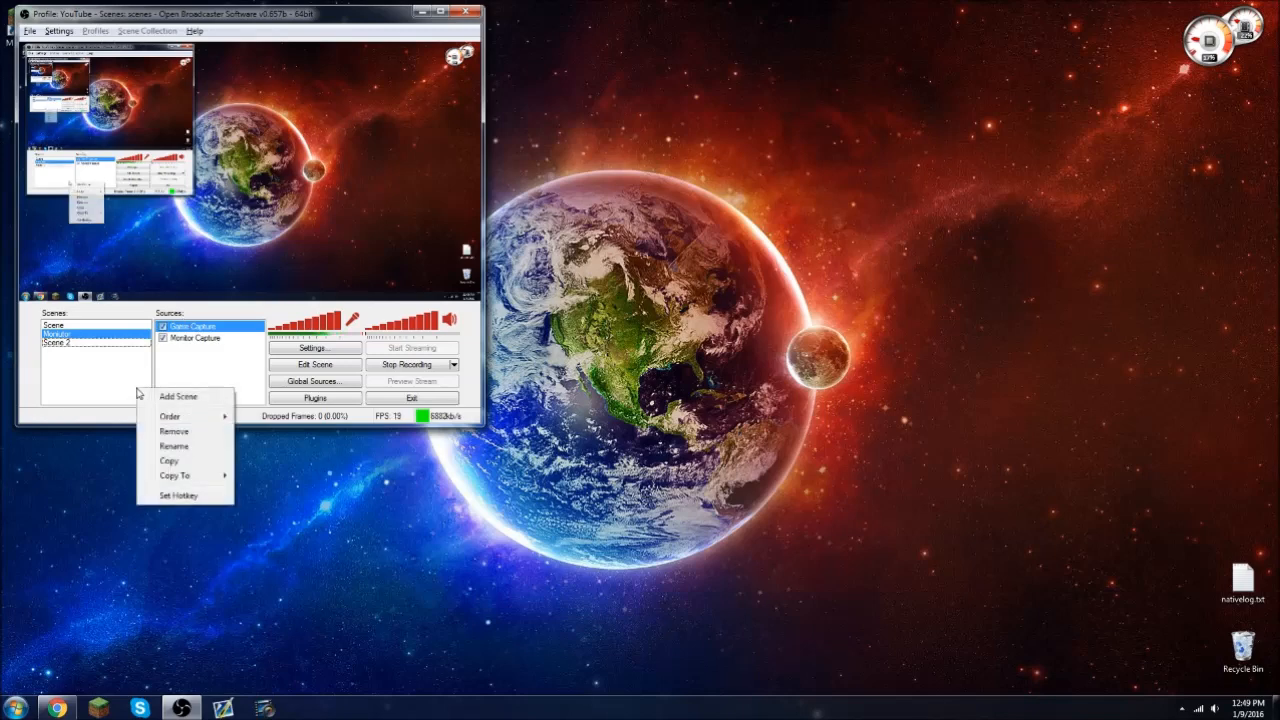
{"action": "left_click", "coordinate": [163, 397]}
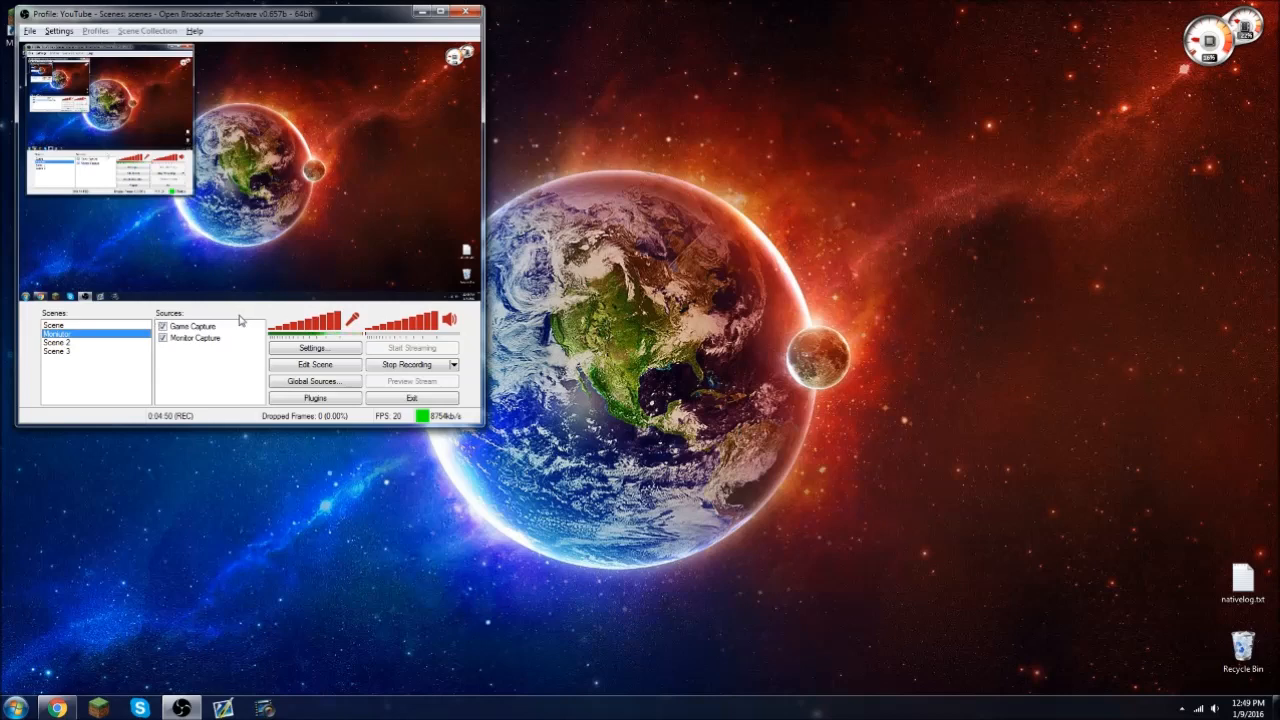
Step: Try adding a Game Capture source with the default name to the current scene, look through its application choices, and cancel it
{"action": "right_click", "coordinate": [206, 355]}
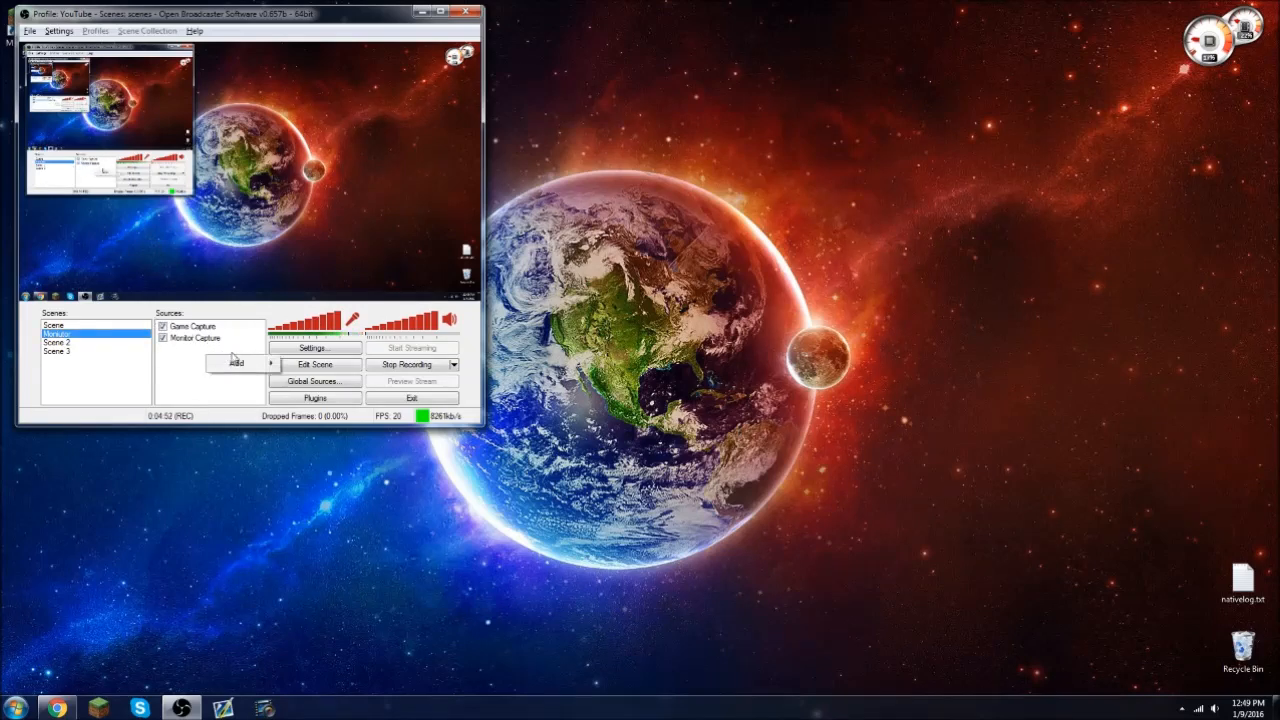
{"action": "mouse_move", "coordinate": [265, 363]}
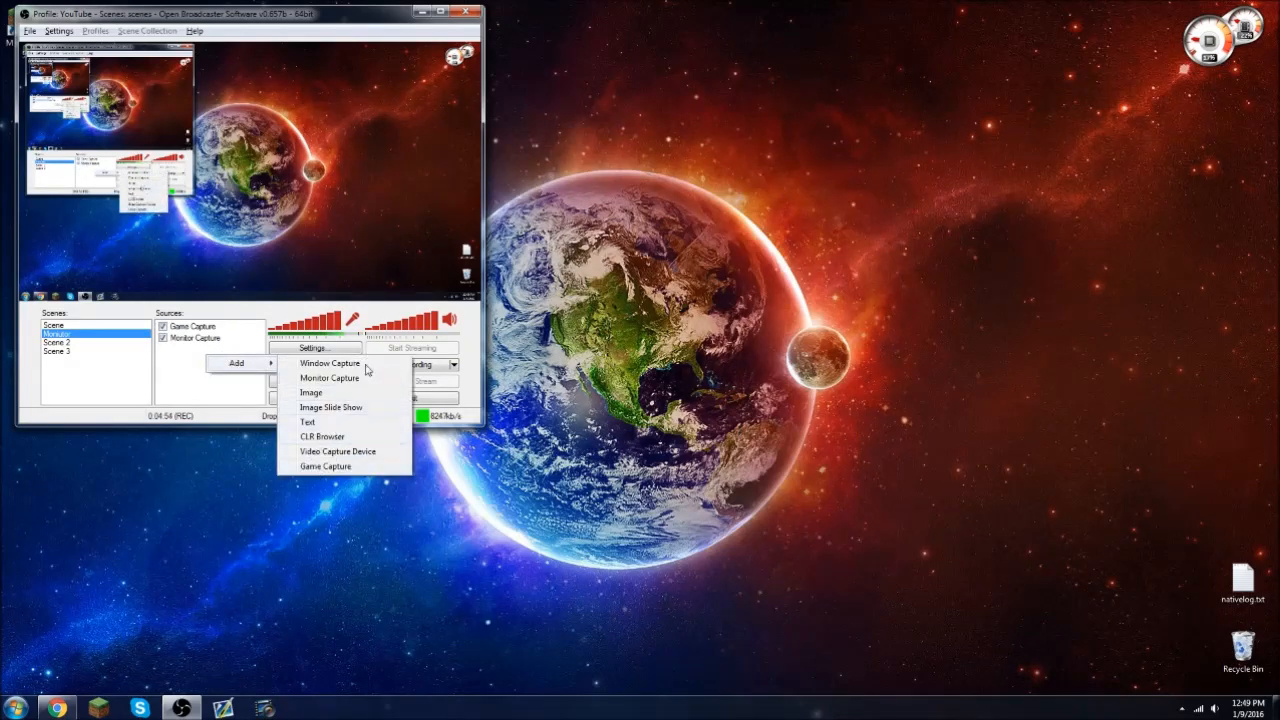
{"action": "left_click", "coordinate": [326, 466]}
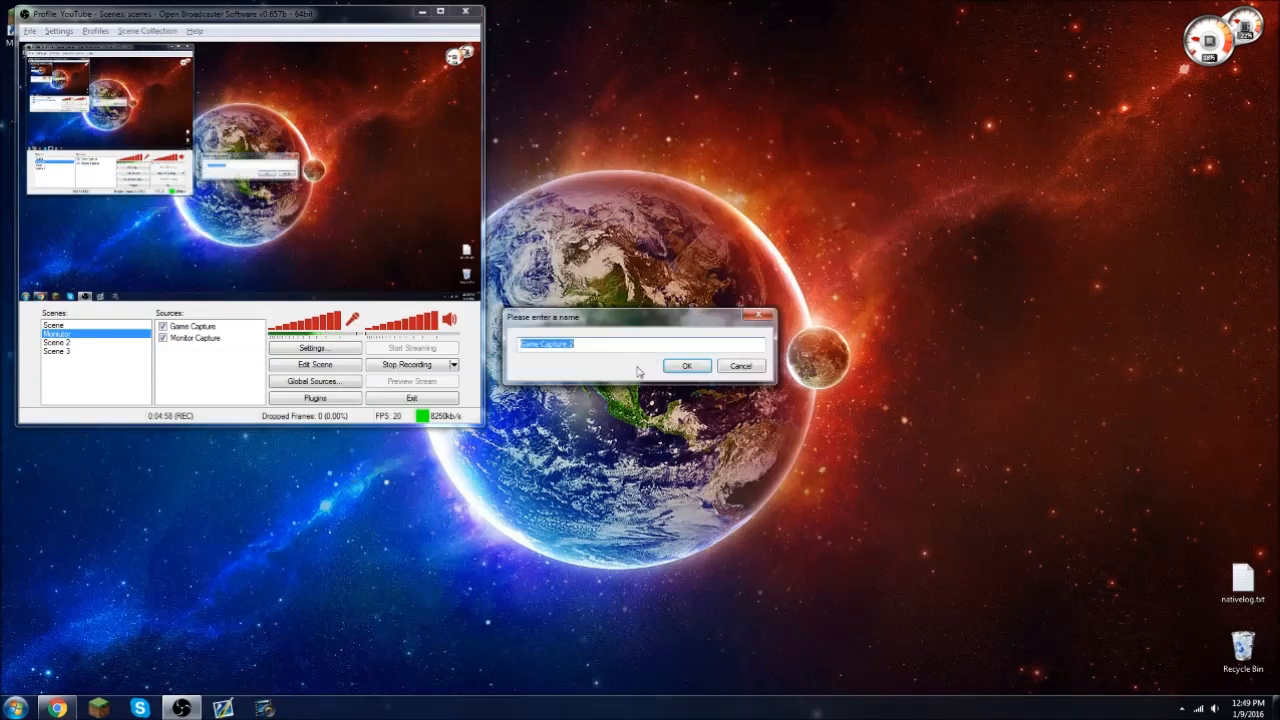
{"action": "left_click", "coordinate": [684, 365]}
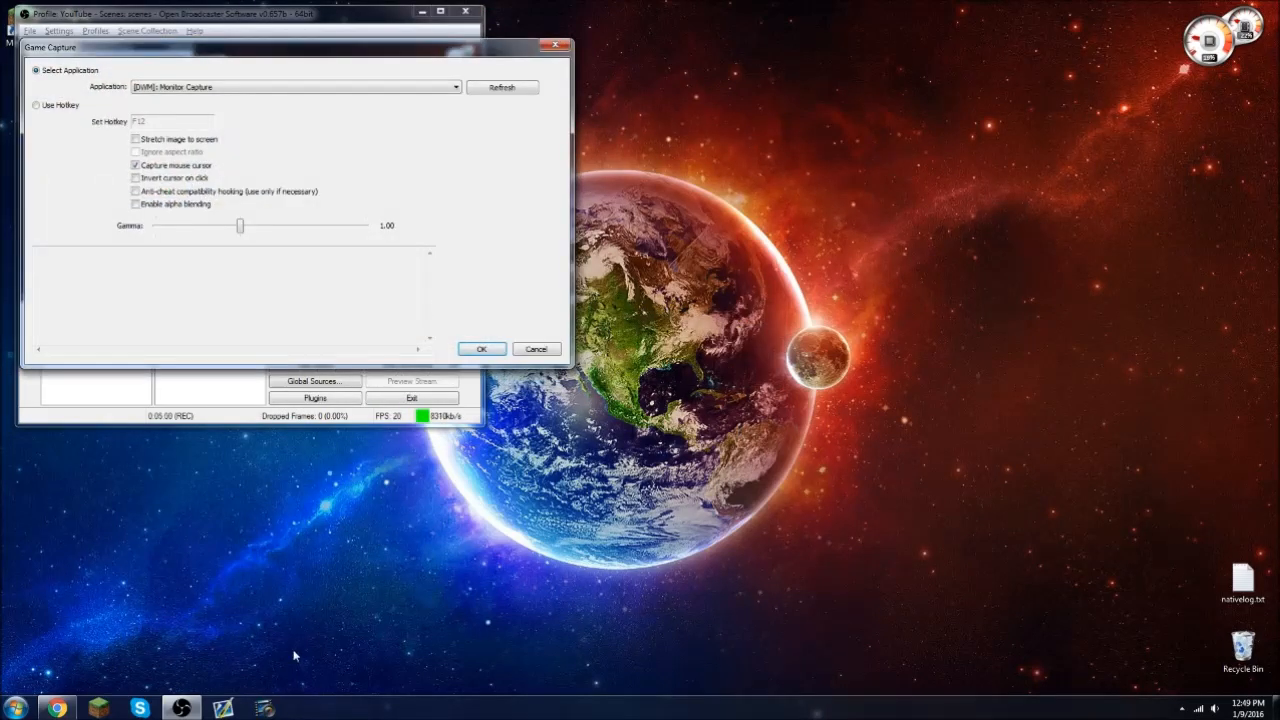
{"action": "left_click", "coordinate": [354, 92]}
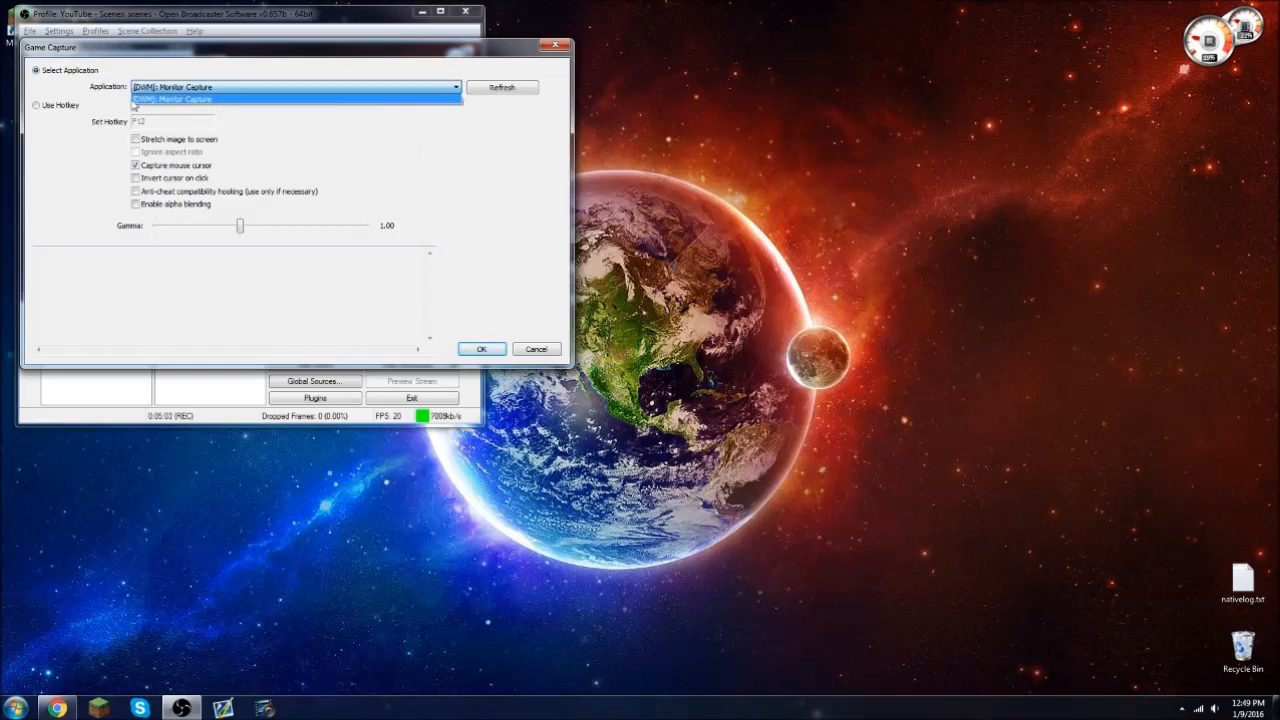
{"action": "left_click", "coordinate": [543, 346]}
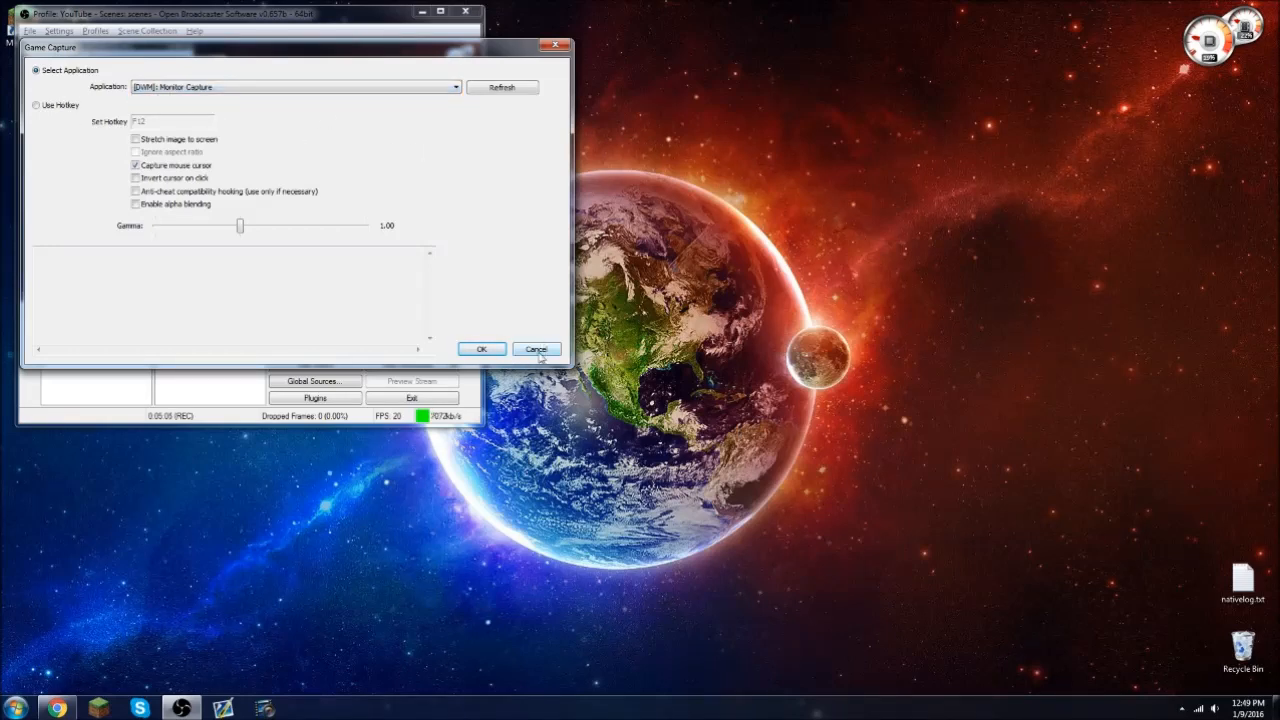
{"action": "left_click", "coordinate": [537, 349]}
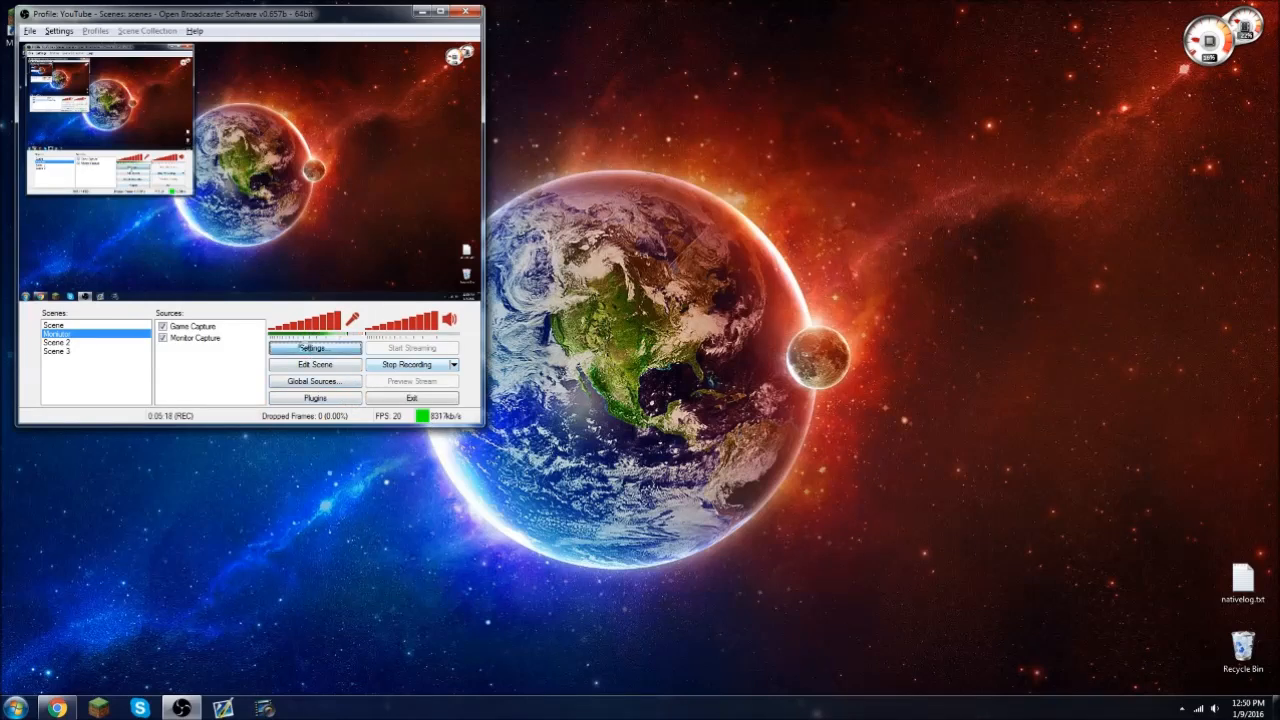
Step: Review the encoding, video and advanced settings including the x264 CPU preset, accept them, and minimize the main window
{"action": "left_click", "coordinate": [314, 348]}
{"action": "left_click", "coordinate": [382, 151]}
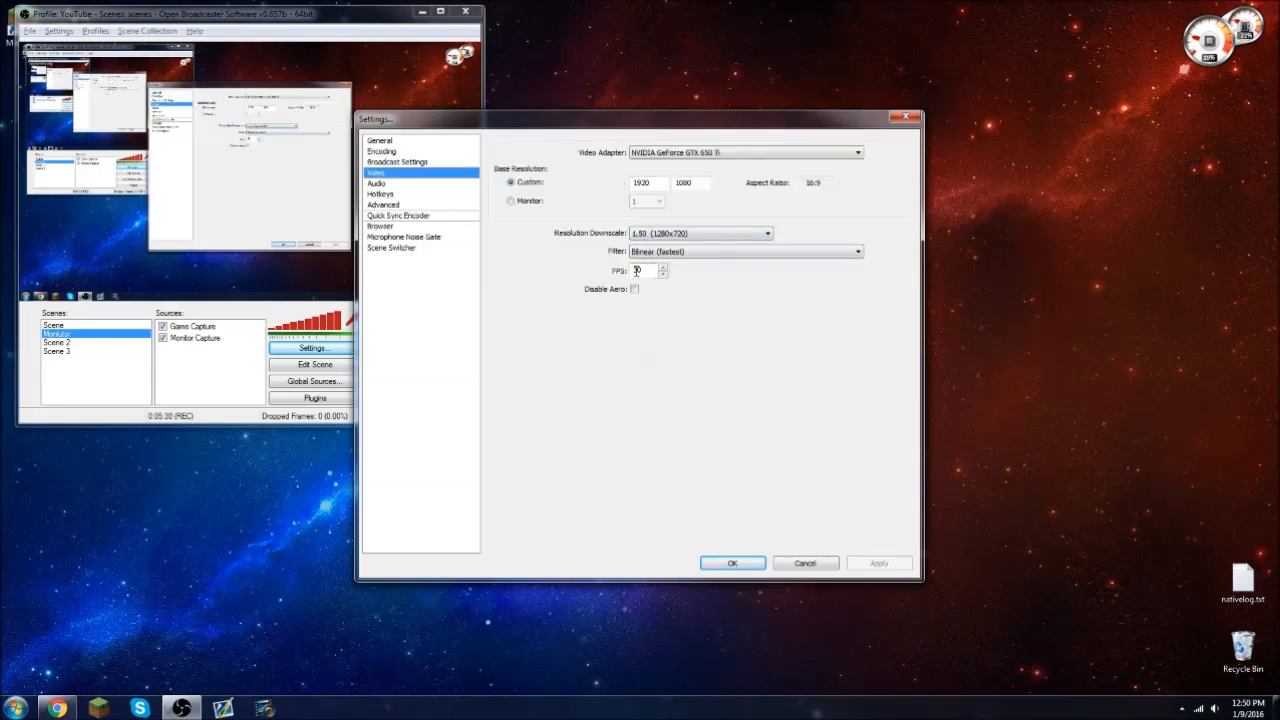
{"action": "left_click", "coordinate": [456, 194]}
{"action": "left_click", "coordinate": [458, 205]}
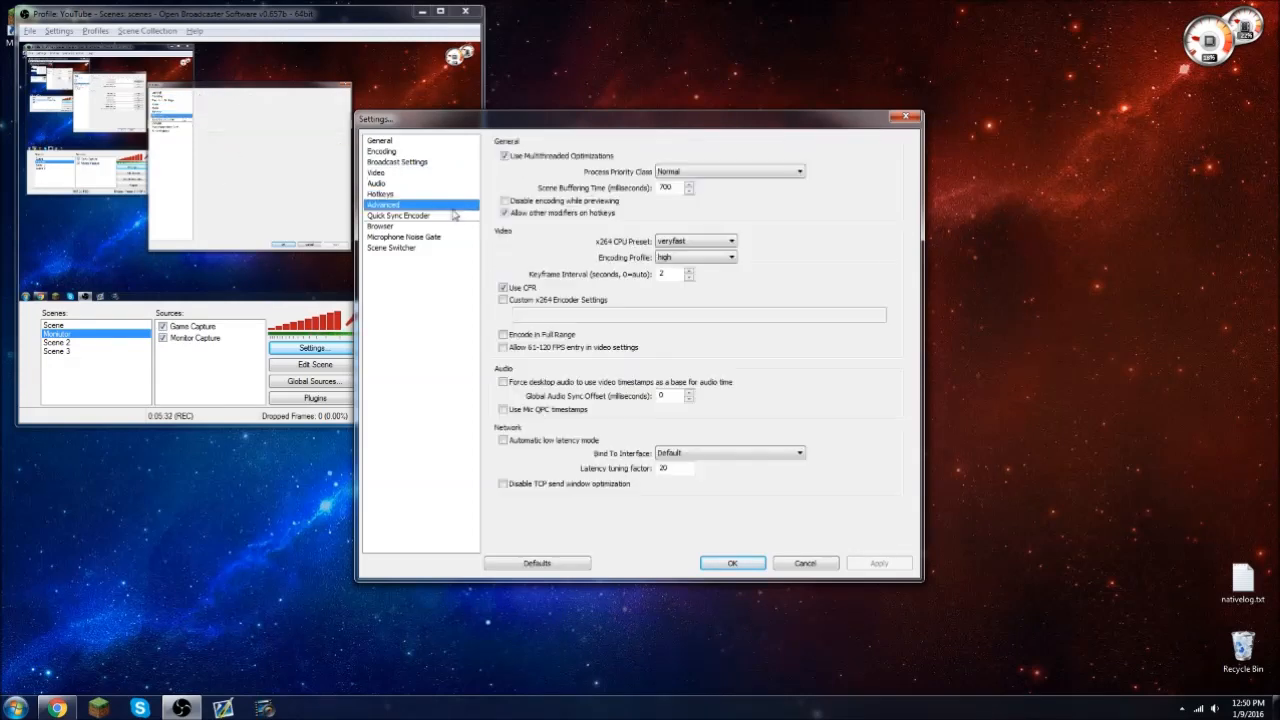
{"action": "mouse_move", "coordinate": [686, 250]}
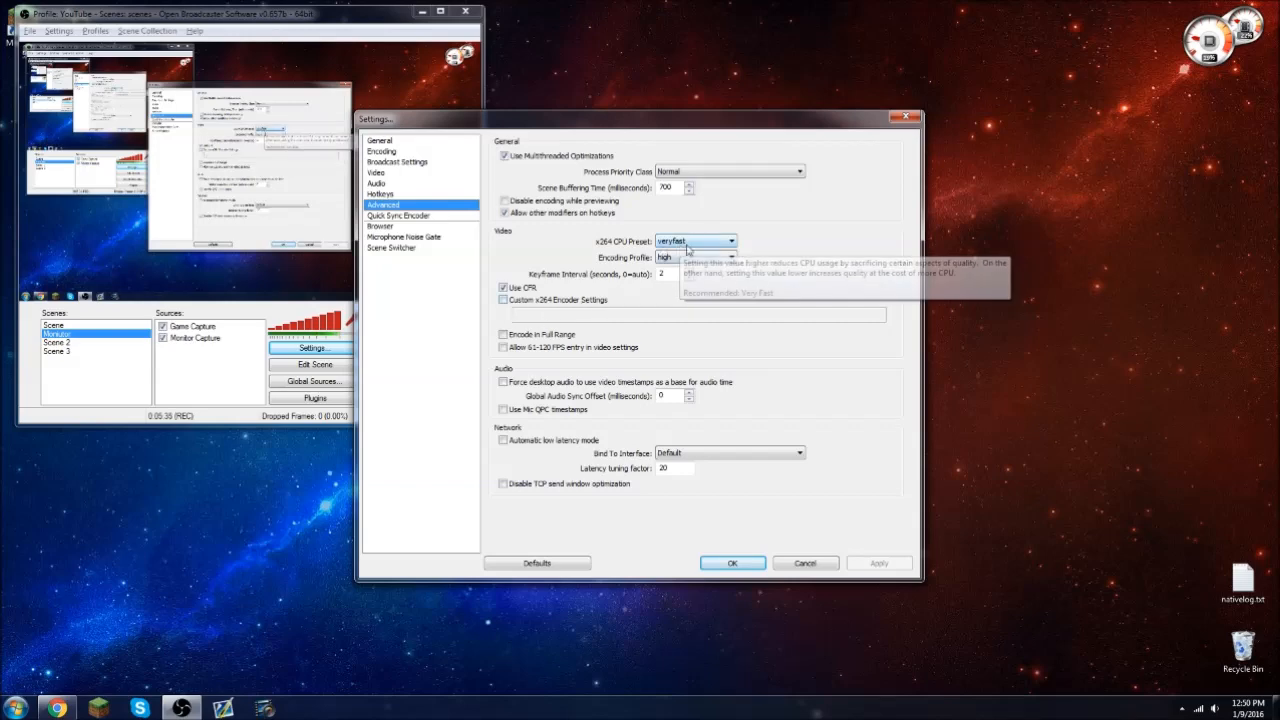
{"action": "left_click", "coordinate": [732, 563]}
{"action": "left_click", "coordinate": [420, 11]}
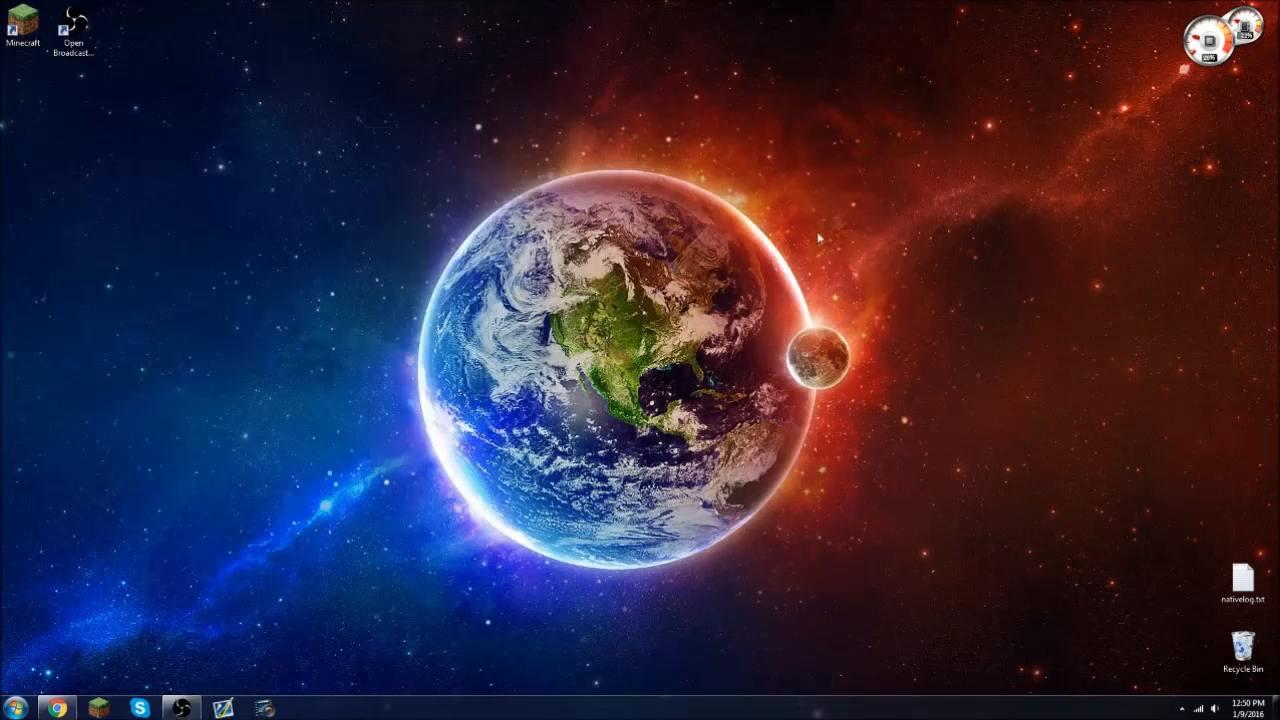